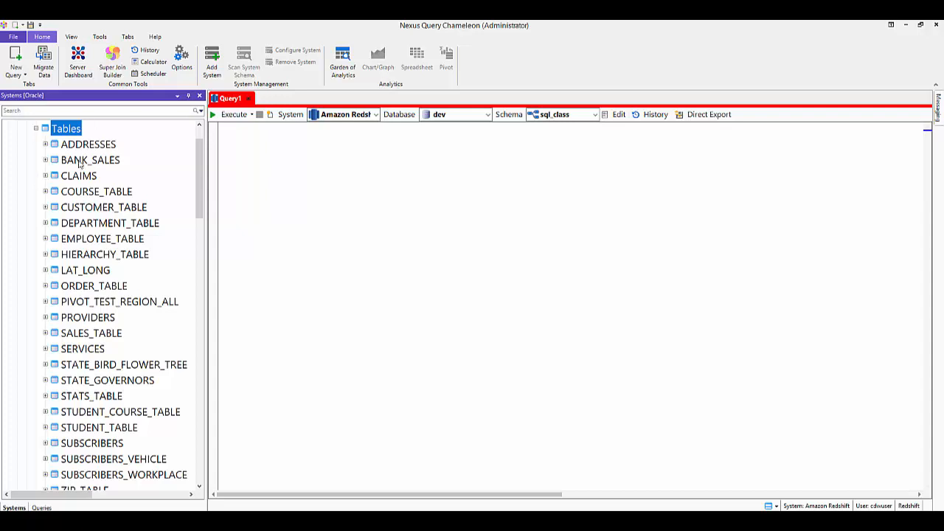
- Generate a quick select query for the Oracle ADDRESSES table and run it
right_click(90, 144)
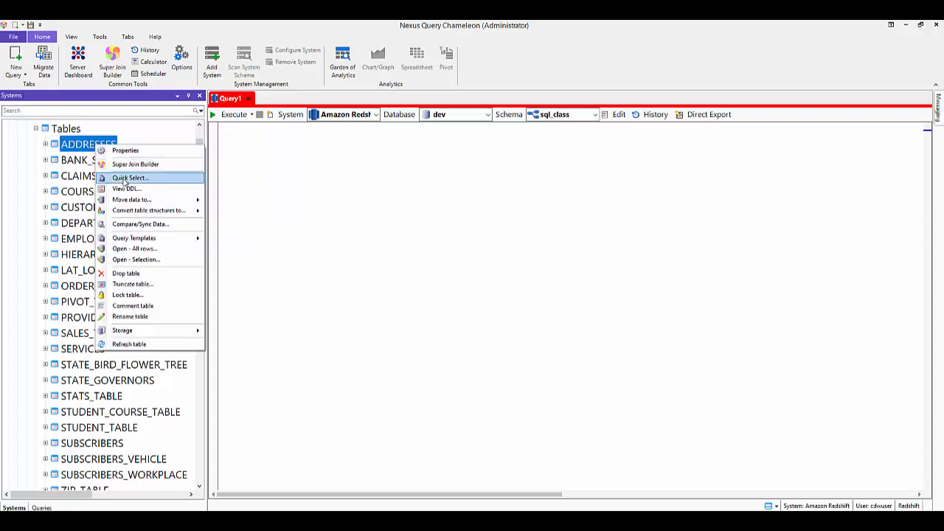
left_click(126, 178)
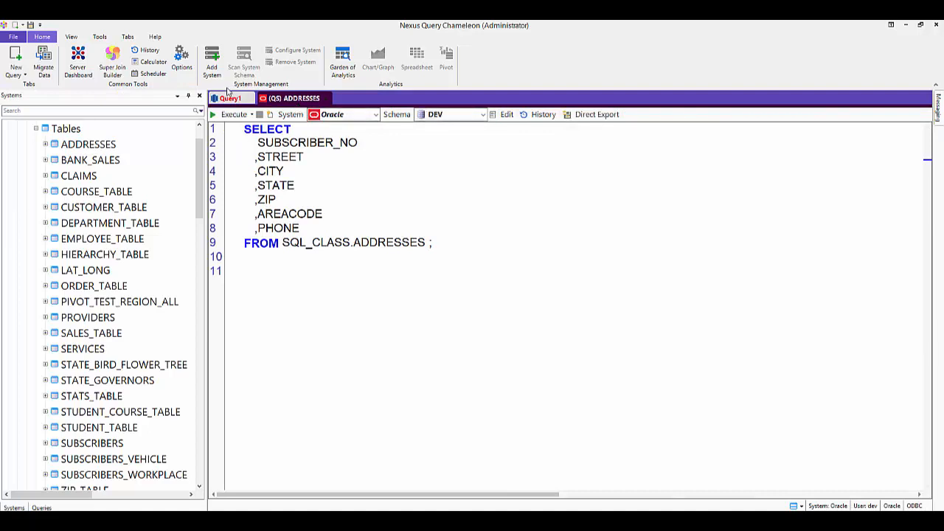
left_click(232, 115)
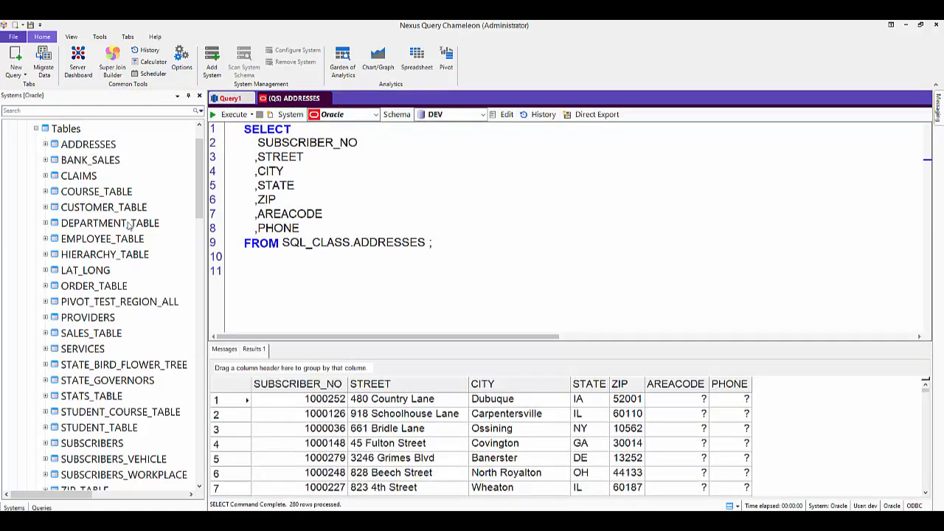
- Generate and run a quick select query for the subscribers table in the dev database of Amazon Redshift
scroll(129, 225, "up", 1)
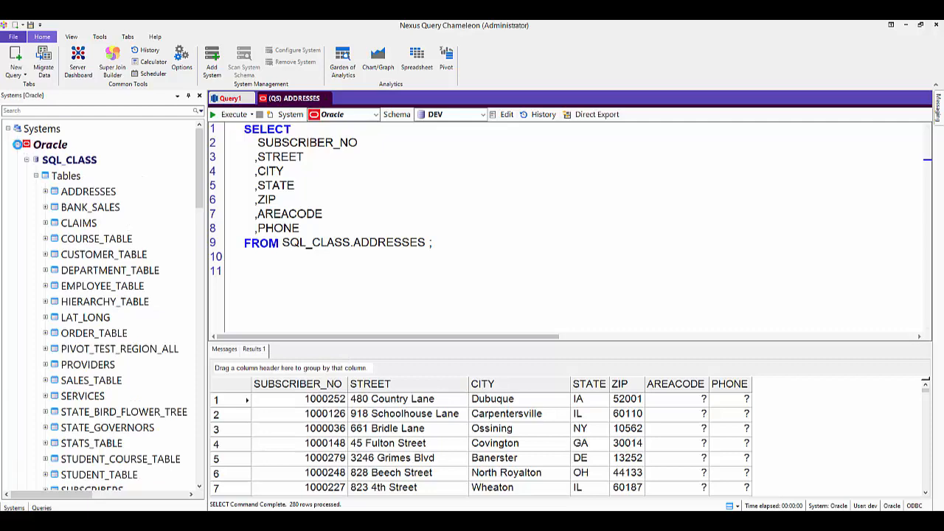
left_click(17, 145)
left_click(18, 161)
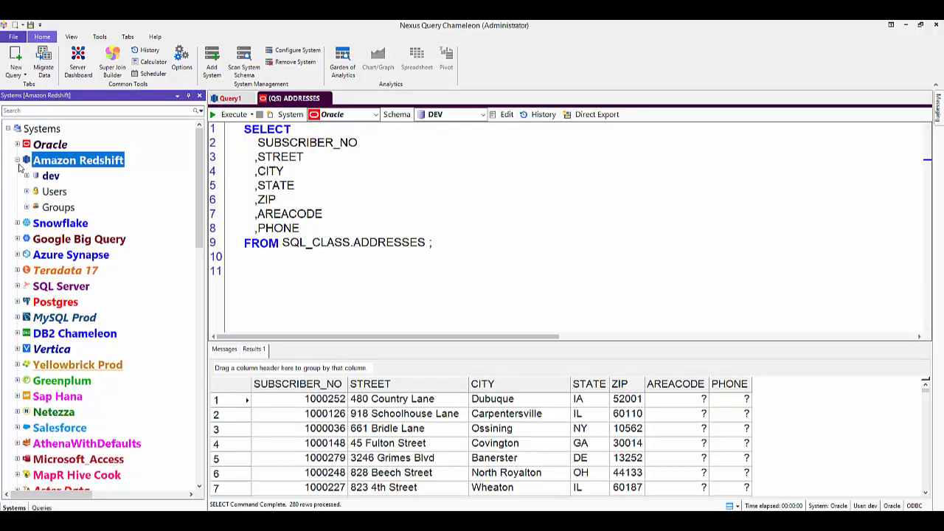
left_click(27, 176)
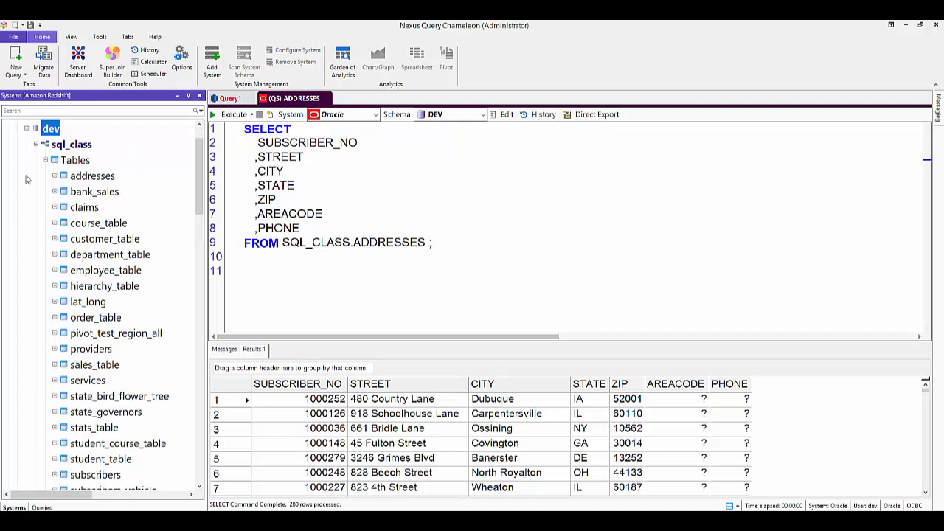
right_click(104, 477)
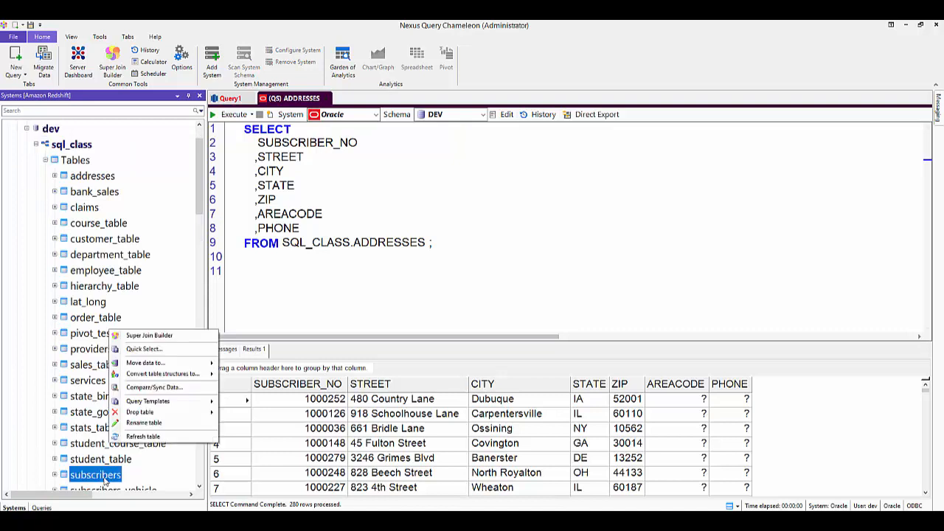
left_click(147, 351)
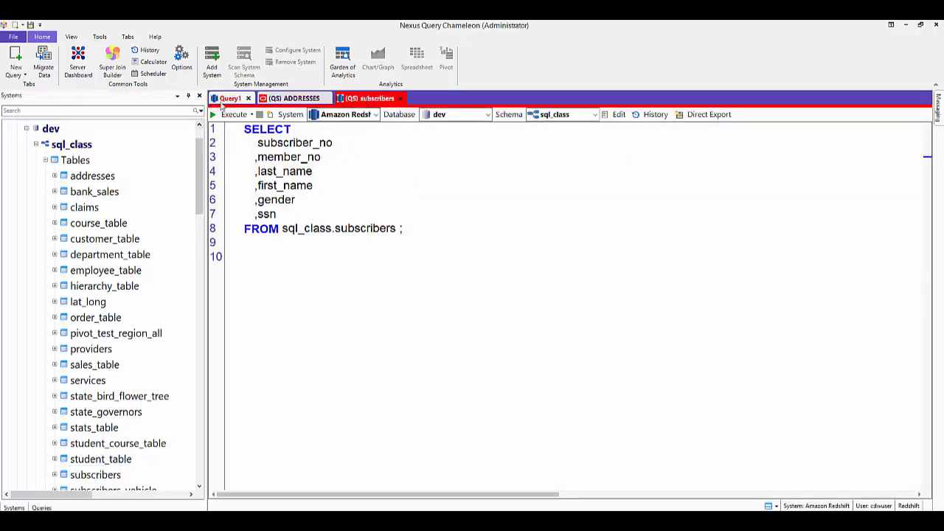
left_click(225, 115)
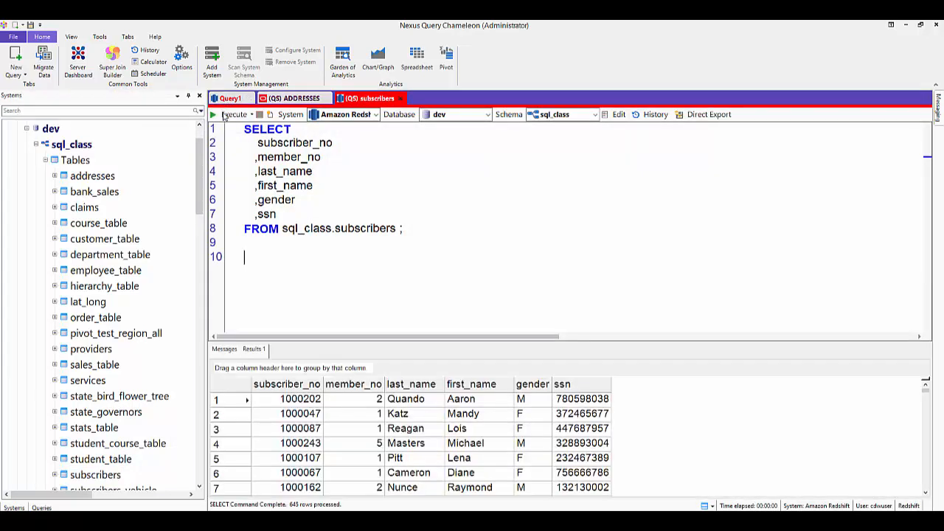
- Add a quick select of the Redshift sales_table to the subscribers query and execute only that new statement
left_click(86, 366)
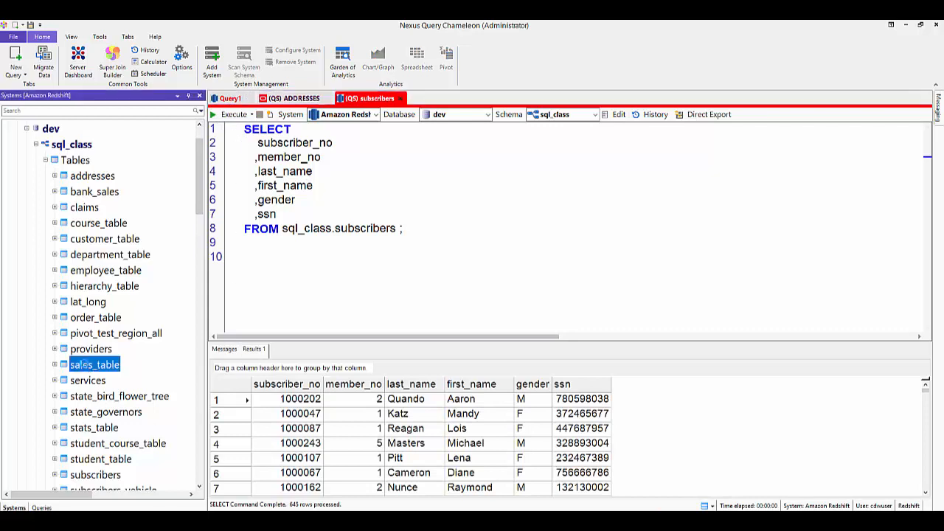
right_click(88, 365)
left_click(122, 384)
left_click_drag(408, 286, 205, 231)
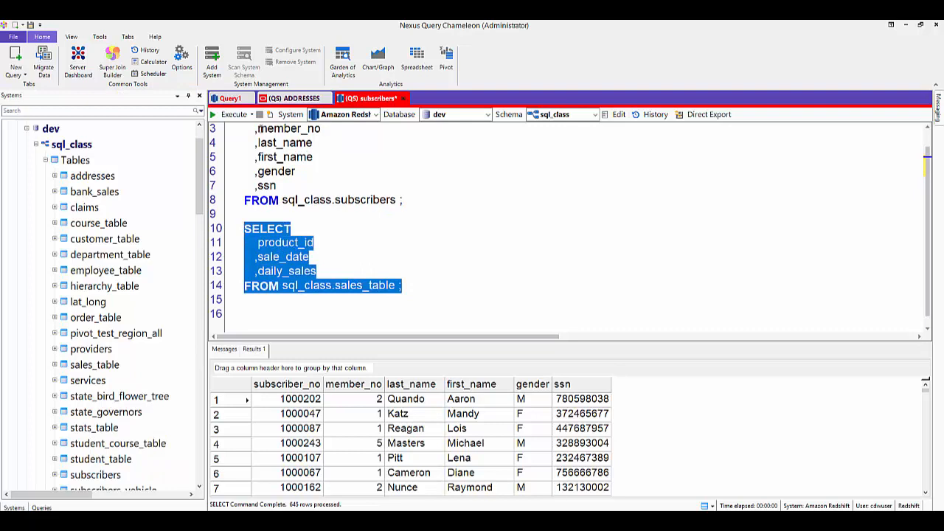
left_click(230, 114)
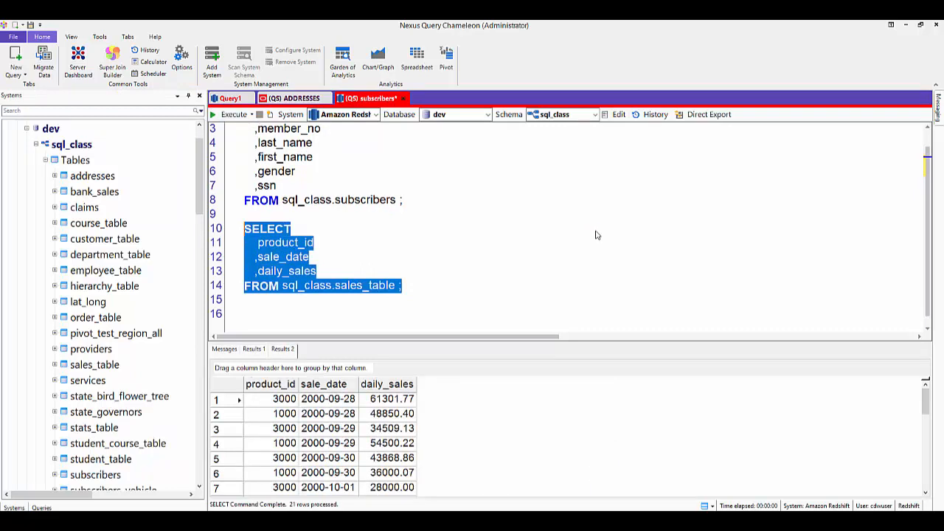
- Collapse the Amazon Redshift system in the tree and return to the Oracle ADDRESSES query
scroll(166, 288, "up", 1)
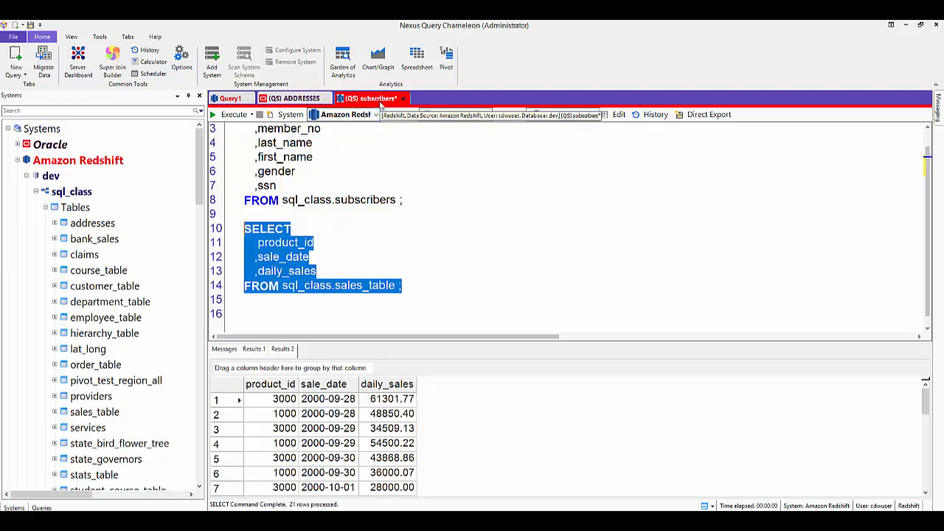
left_click(18, 161)
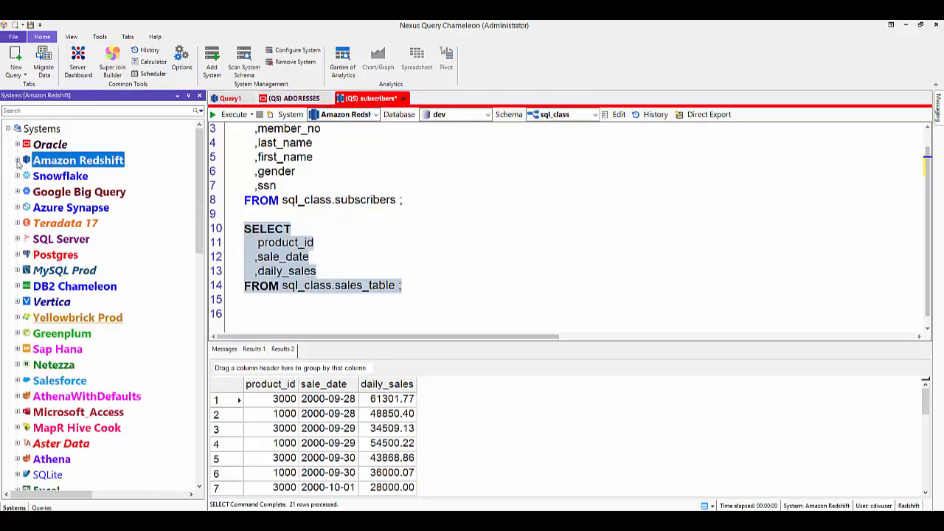
left_click(229, 99)
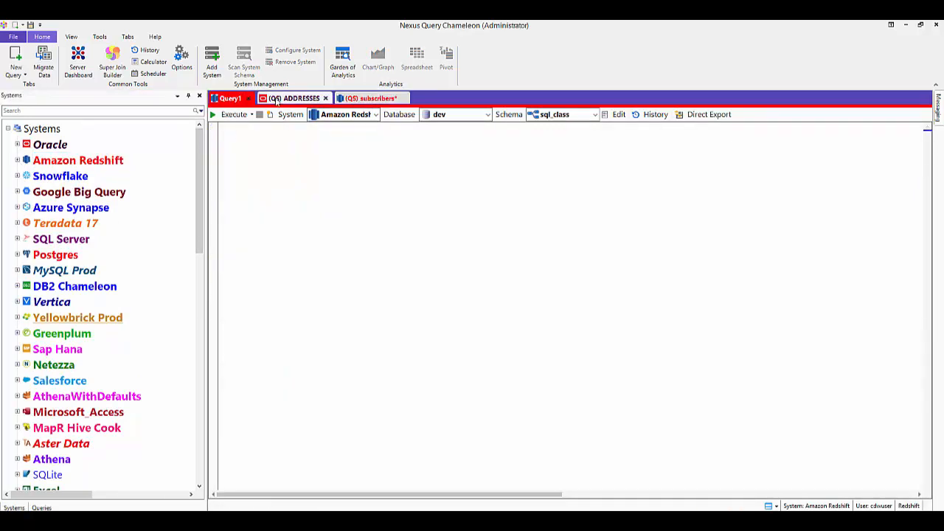
left_click(318, 99)
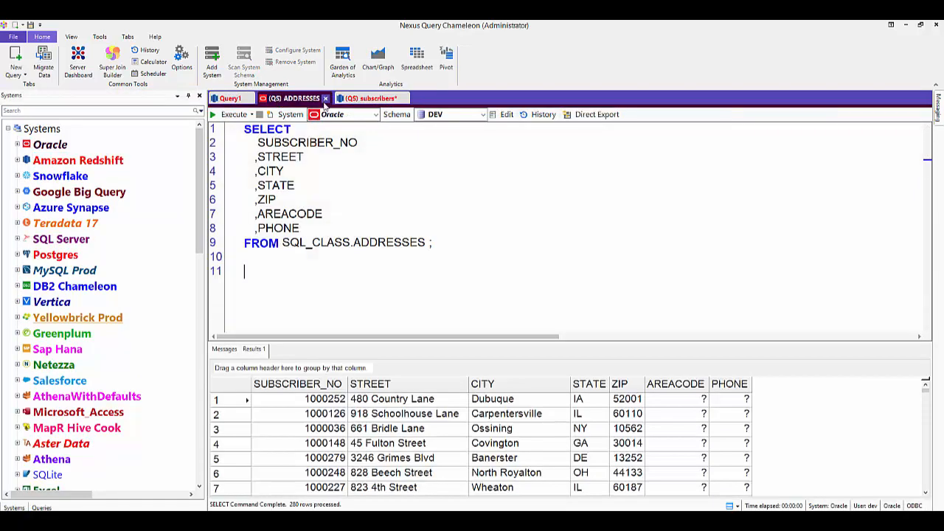
- Rename the ADDRESSES result set my_oracle_table and load it into the sql_class schema of Amazon Redshift
left_click(18, 161)
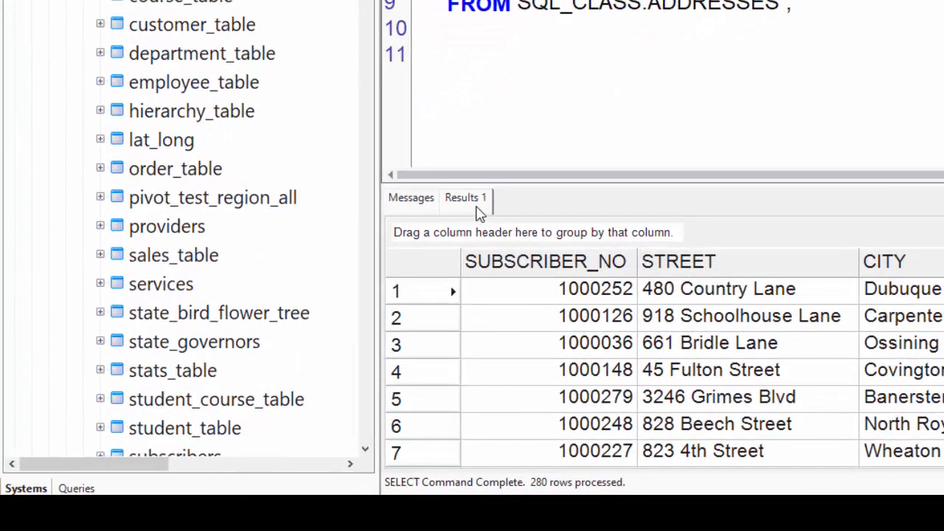
right_click(260, 357)
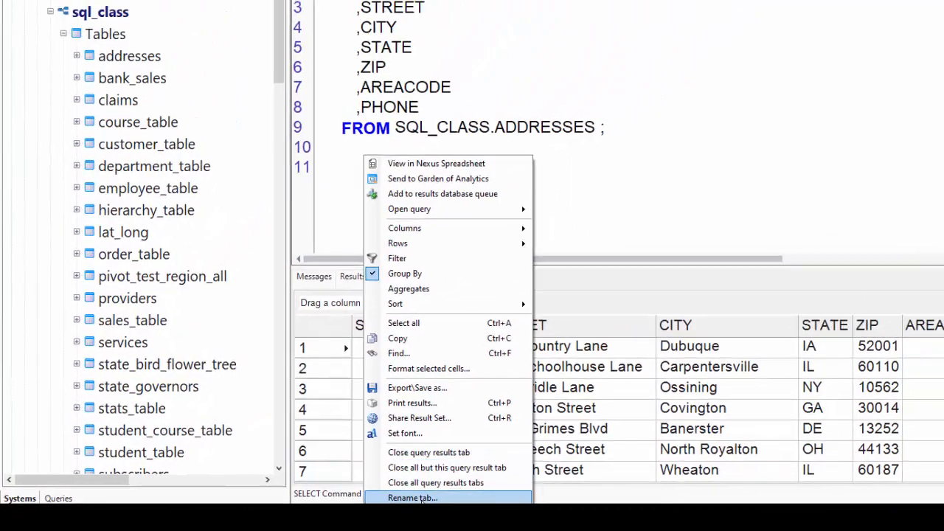
left_click(553, 488)
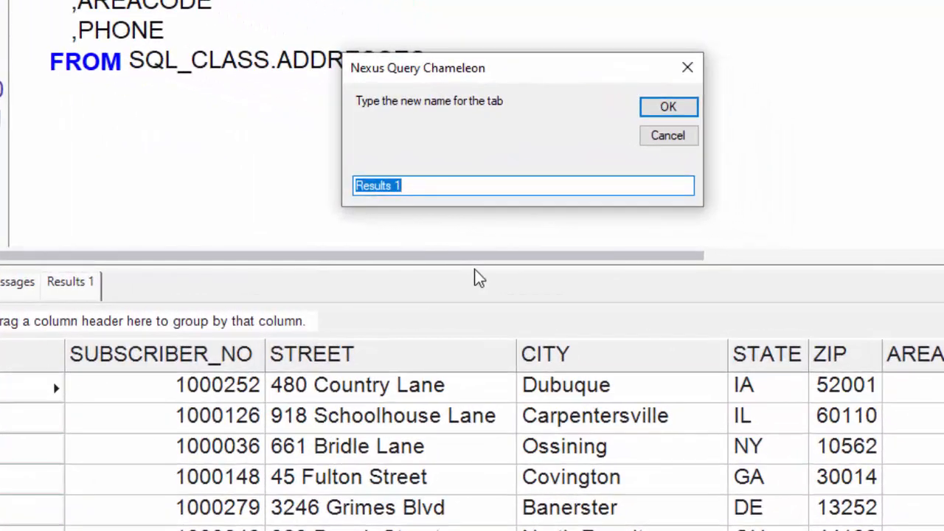
type("my")
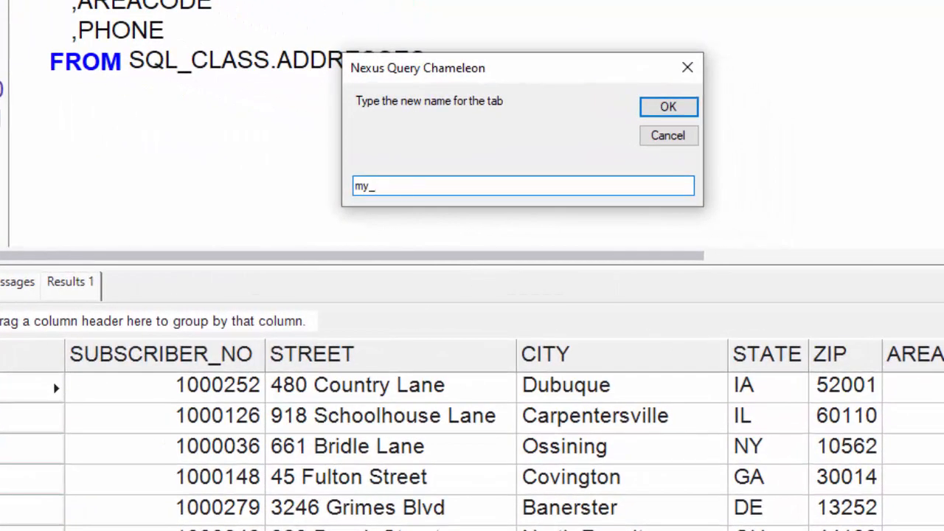
type("_oracle_table")
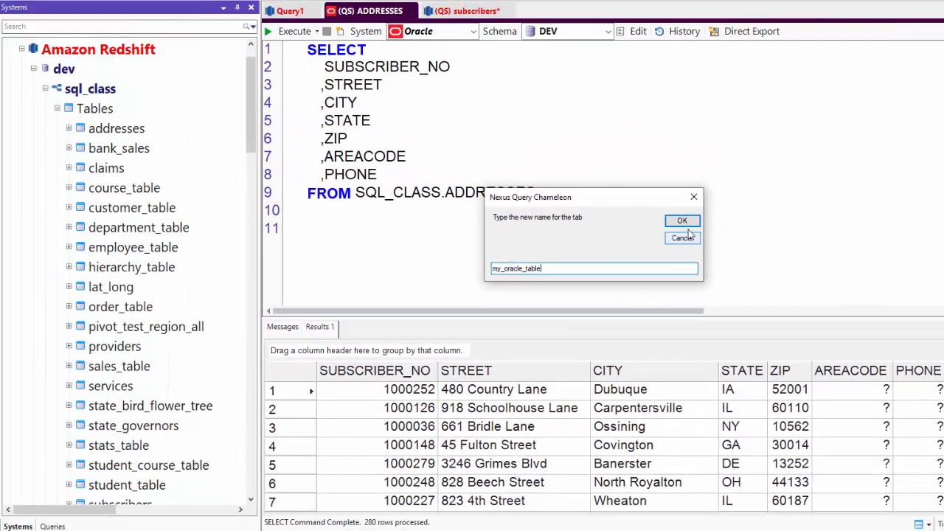
left_click(683, 220)
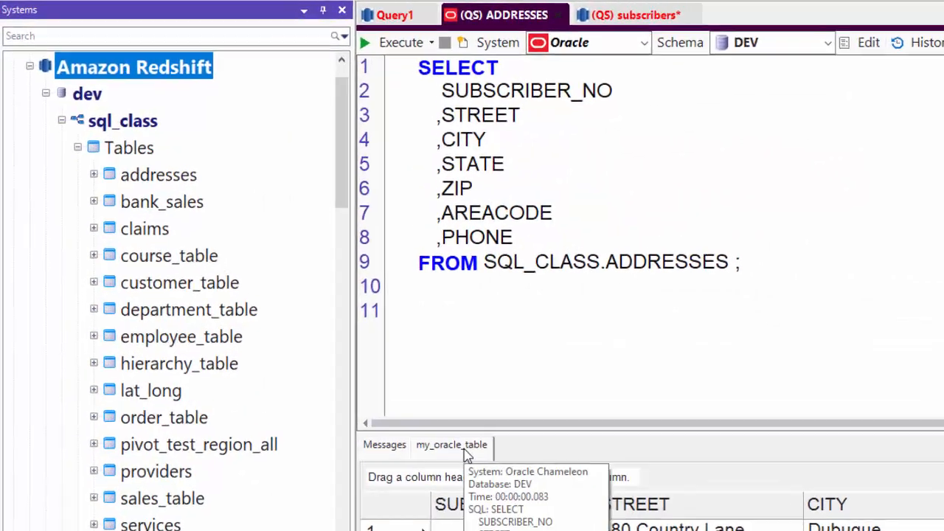
left_click_drag(466, 453, 126, 152)
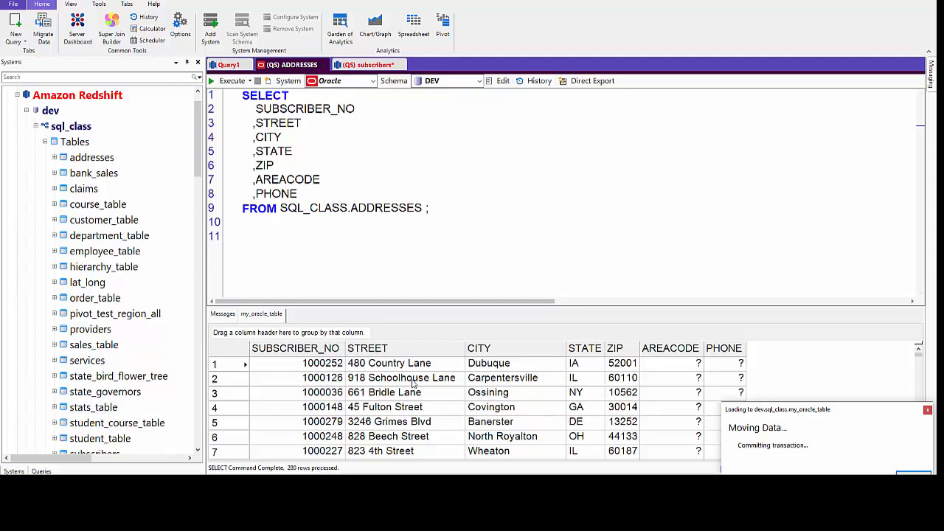
- Generate and run a quick select query for my_oracle_table in Amazon Redshift
left_click(127, 303)
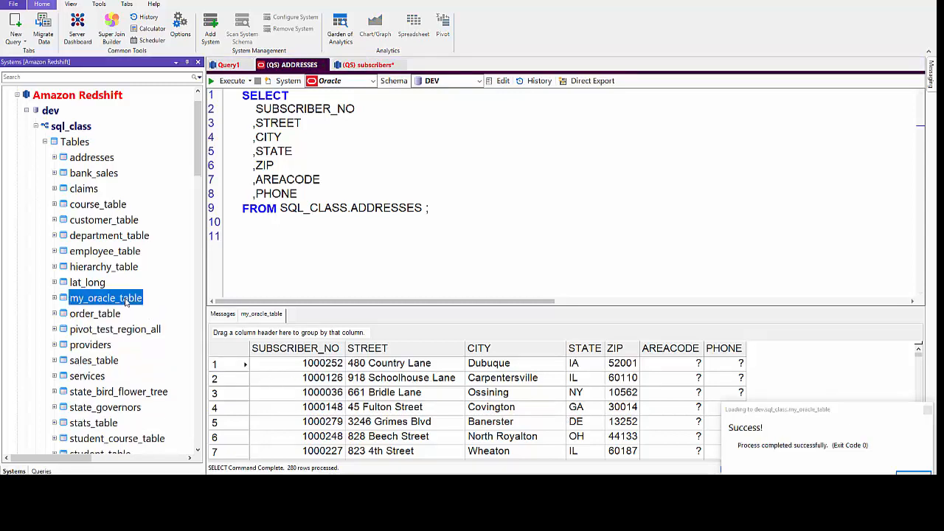
right_click(130, 303)
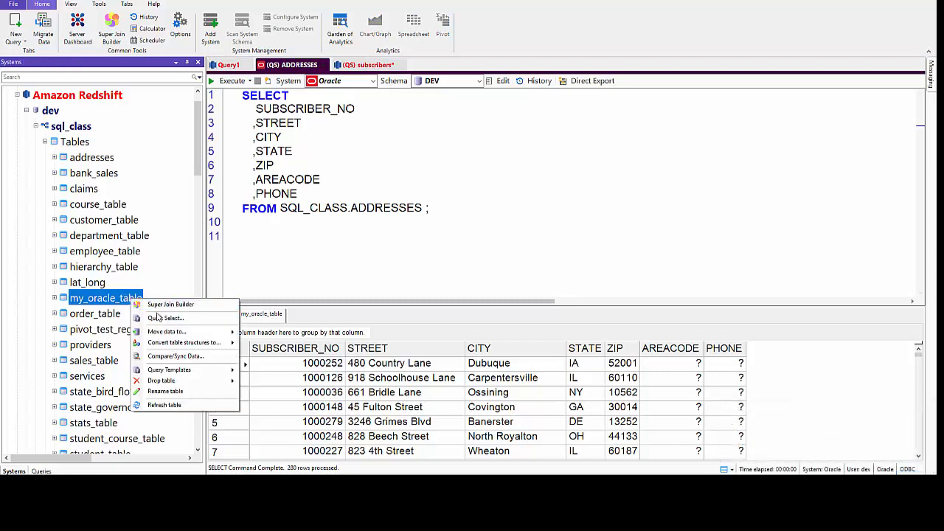
left_click(160, 318)
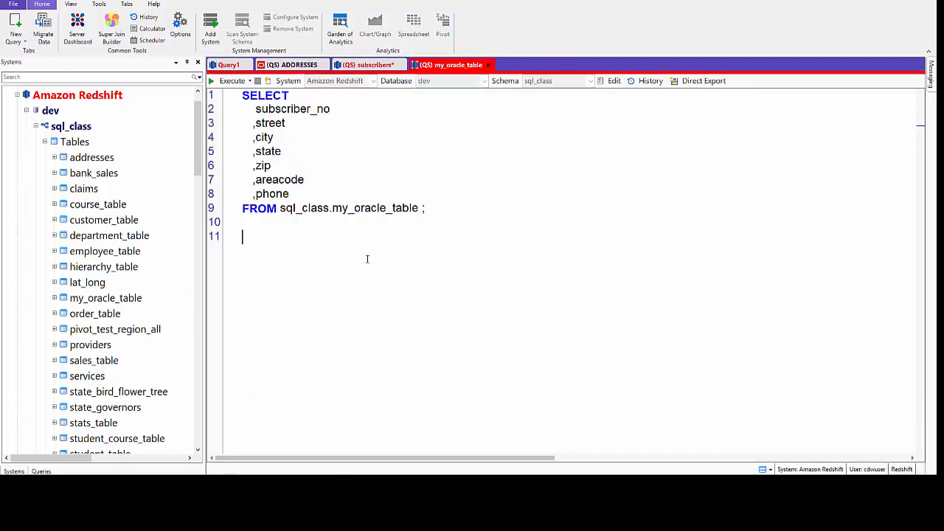
left_click(232, 81)
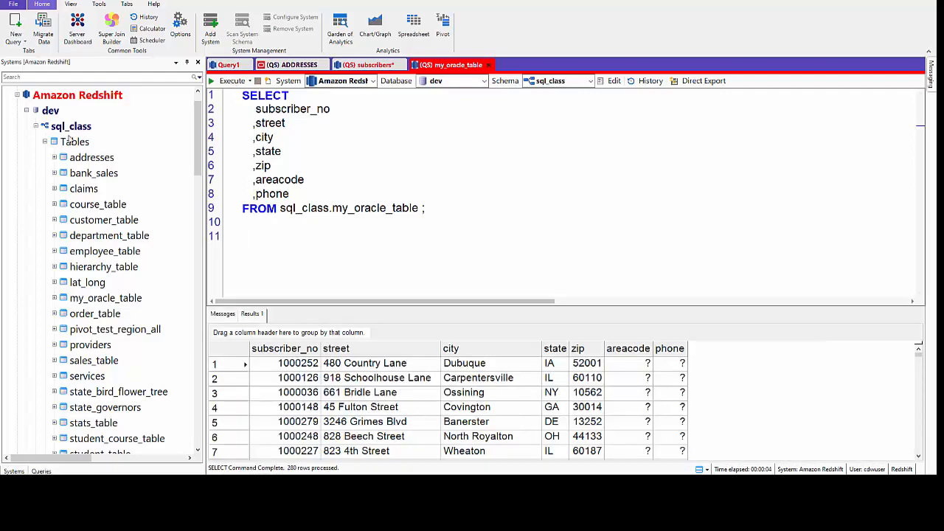
- Open the Garden of Analytics and view the data of Result 3, Result 2 and Result 1
left_click(16, 95)
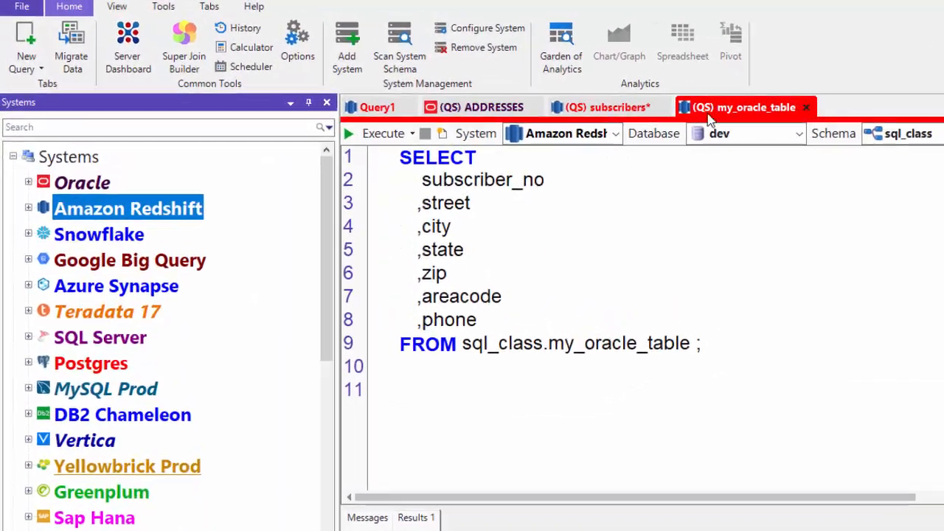
left_click(568, 40)
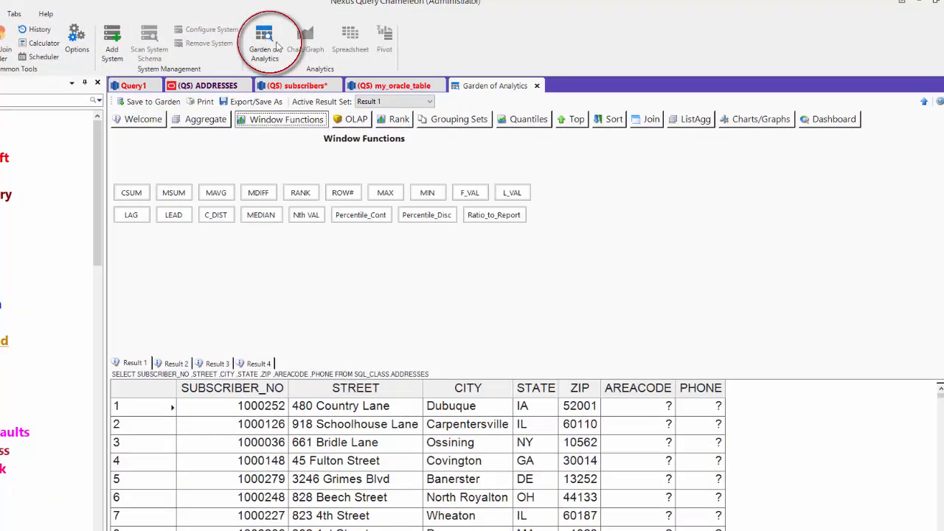
left_click(216, 364)
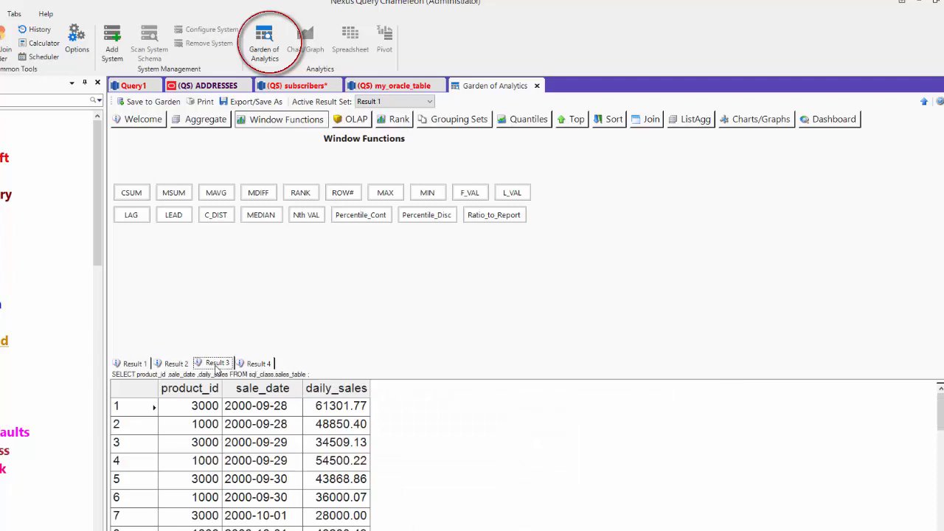
left_click(176, 364)
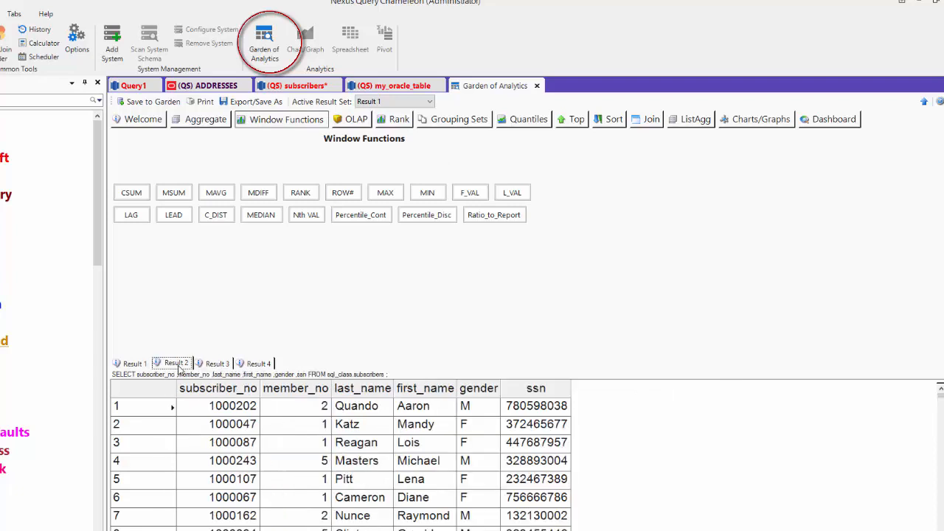
left_click(134, 365)
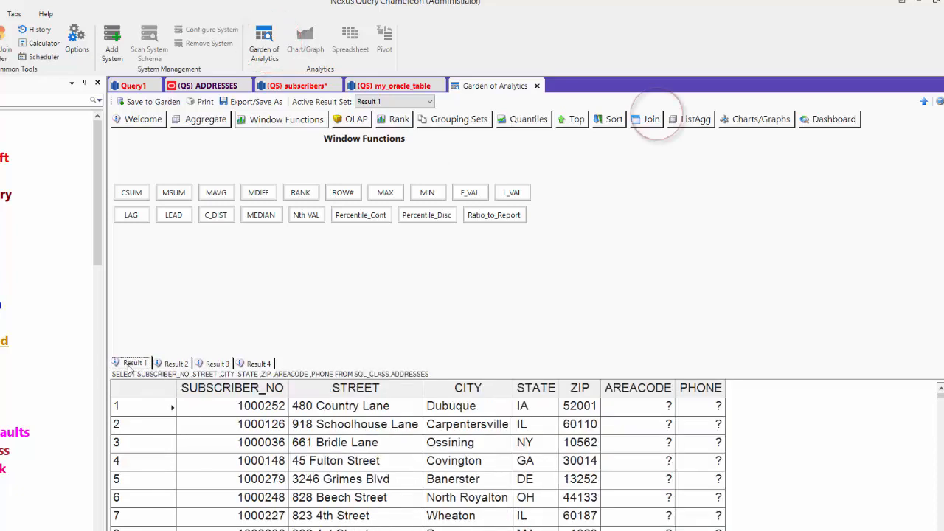
- Start a join in the Garden of Analytics with Result 1 as left table and Result 2 as right table
left_click(650, 120)
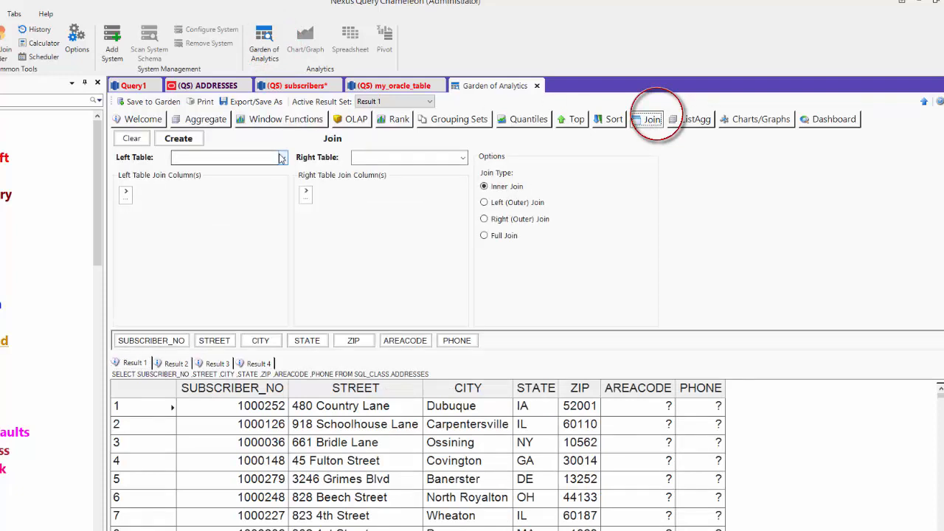
left_click(282, 158)
left_click(261, 172)
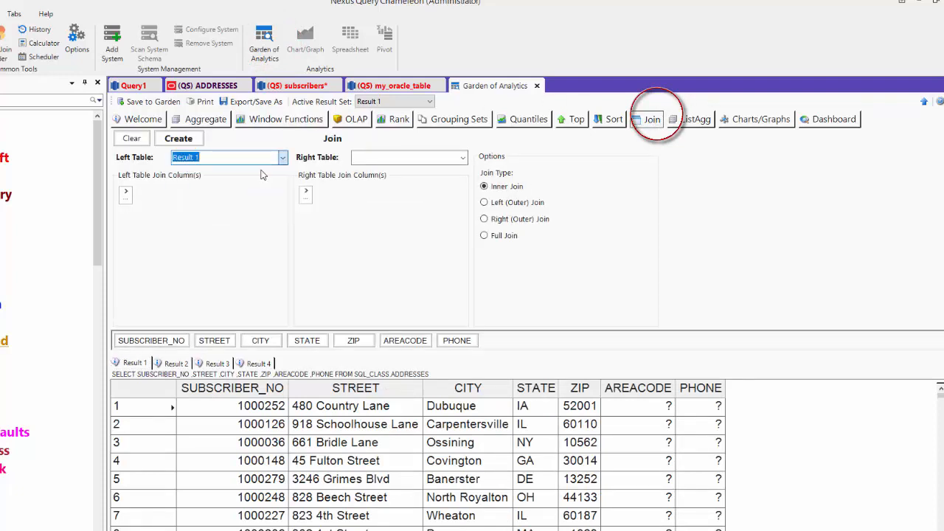
left_click(462, 157)
left_click(453, 182)
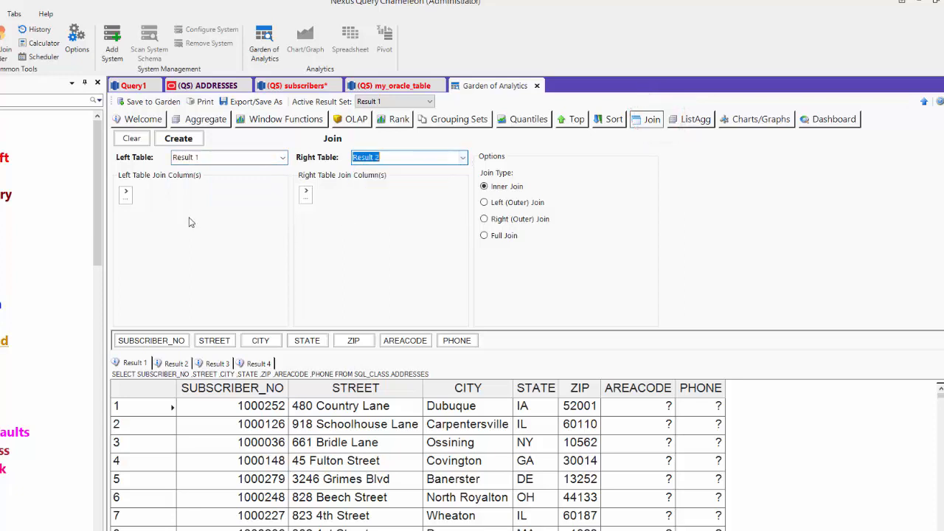
- Create an inner join of the two tables on SUBSCRIBER_NO and subscriber_no, and look through the joined rows and columns
left_click(126, 192)
left_click(145, 194)
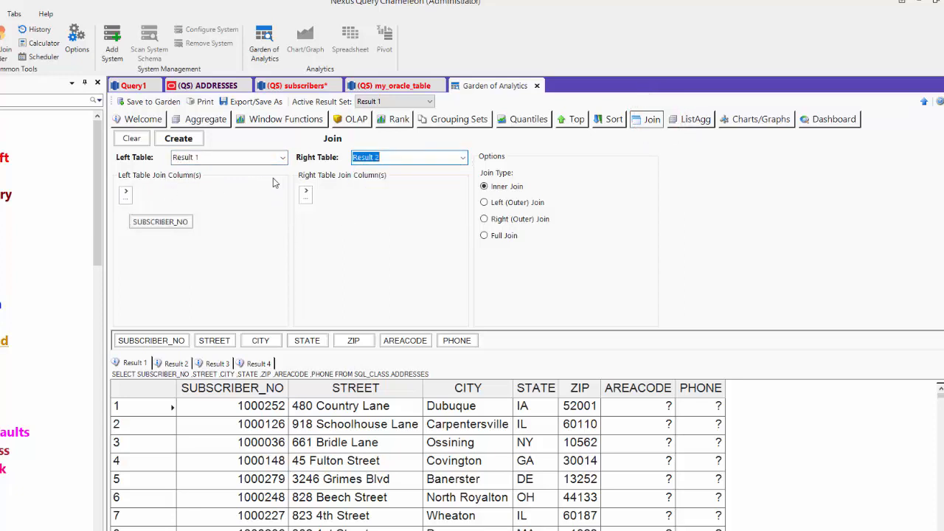
left_click(306, 192)
left_click(326, 193)
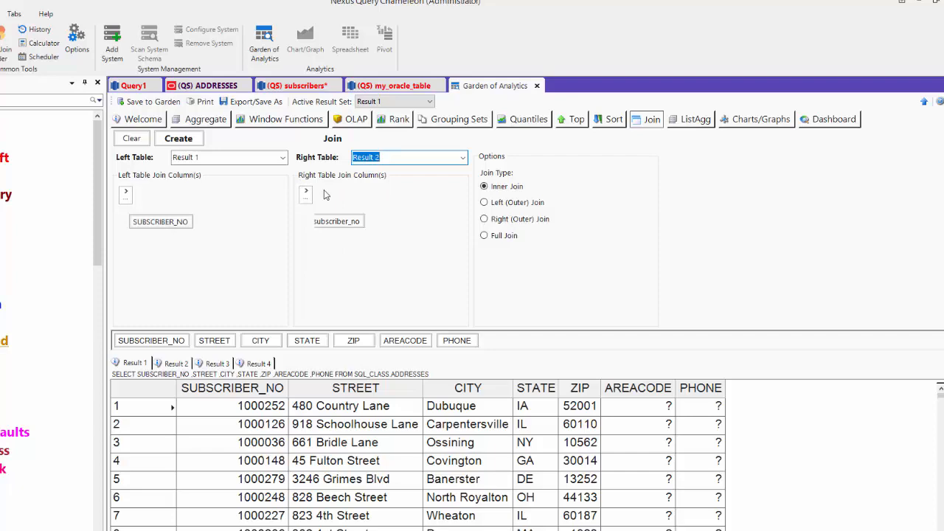
left_click(181, 140)
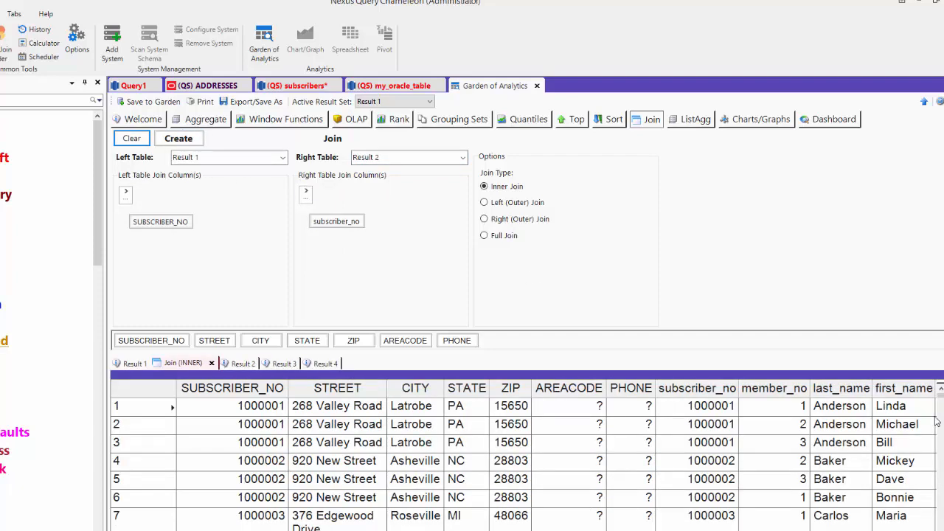
left_click_drag(942, 397, 942, 397)
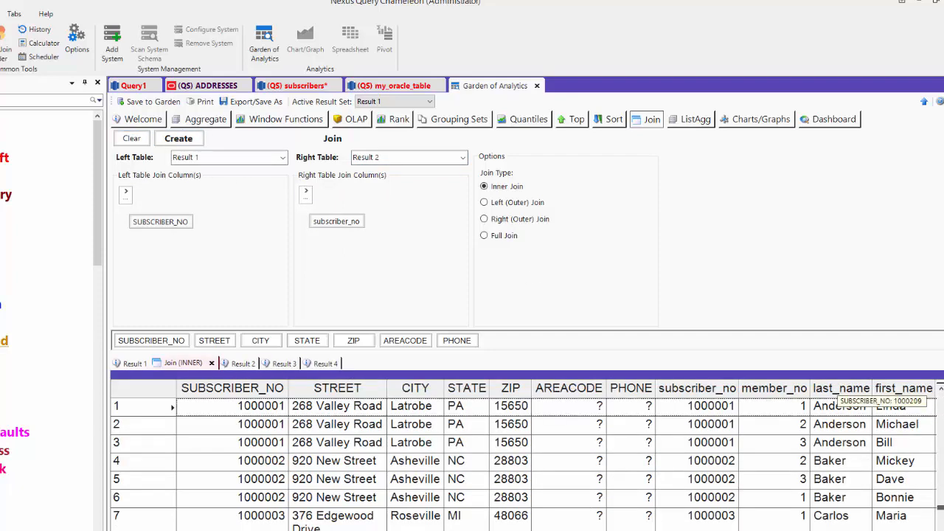
left_click_drag(941, 508, 942, 395)
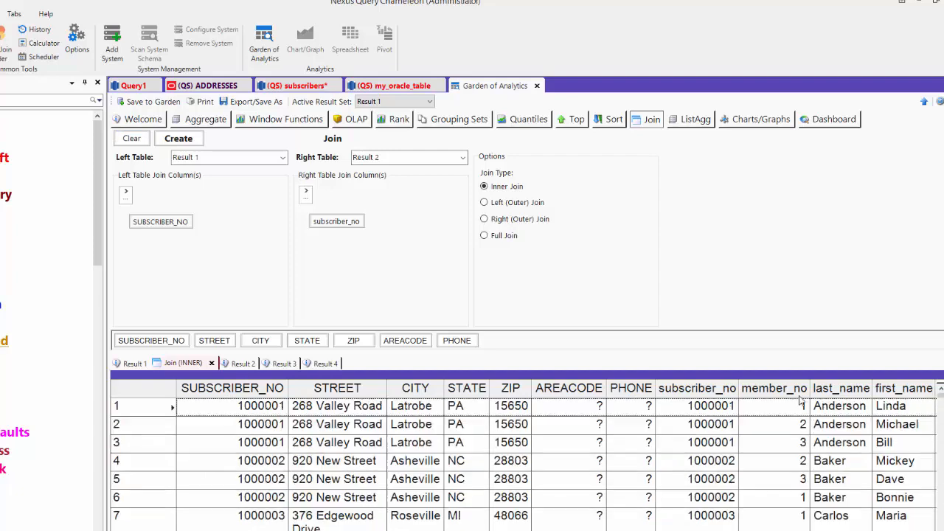
left_click_drag(108, 360, 0, 360)
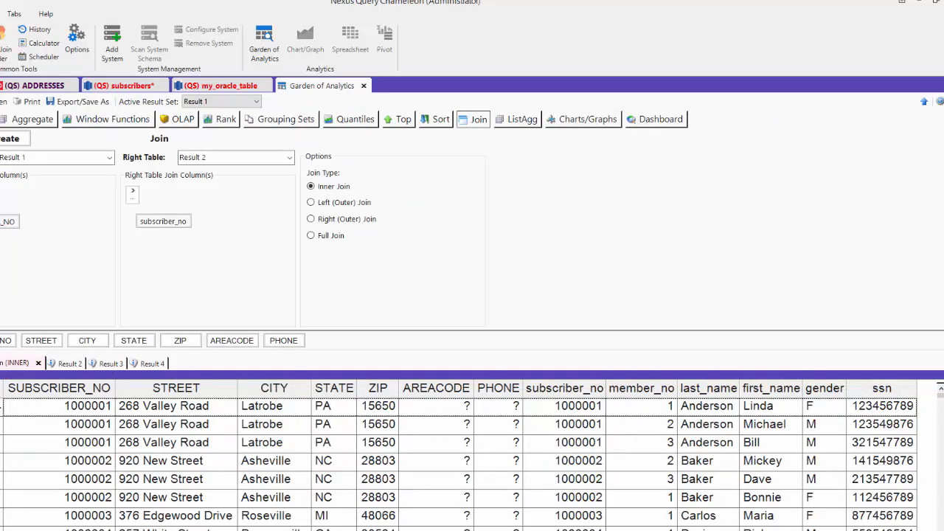
left_click_drag(0, 332, 64, 331)
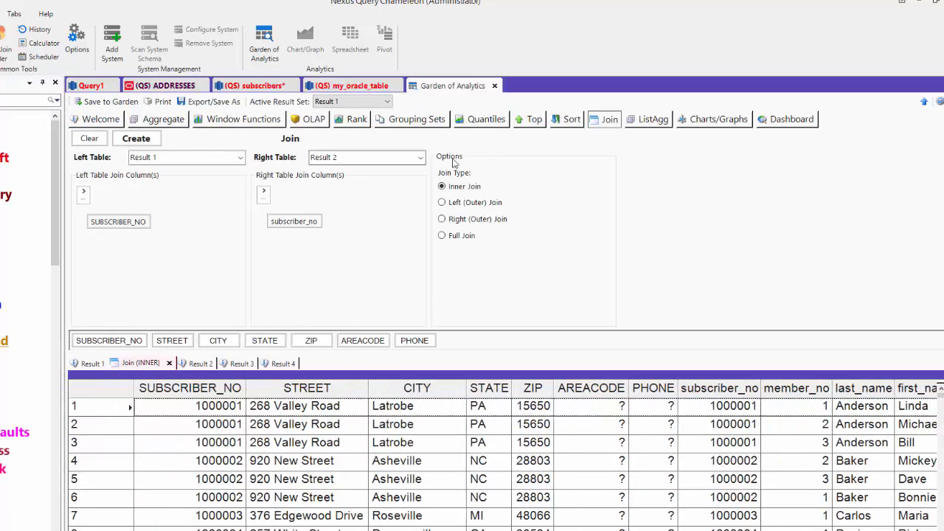
- View the data of Result 4 and Result 3, and set Result 3 as the active result set
left_click(285, 364)
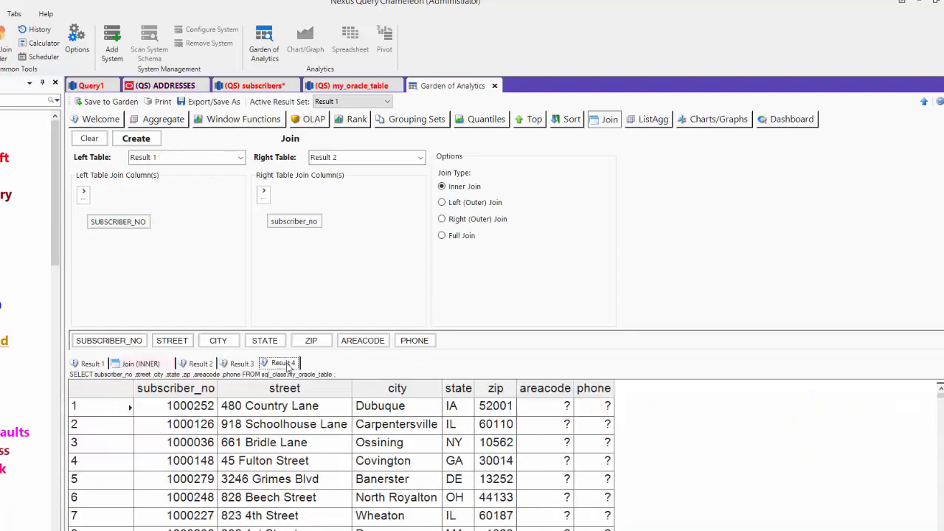
left_click(241, 364)
right_click(236, 363)
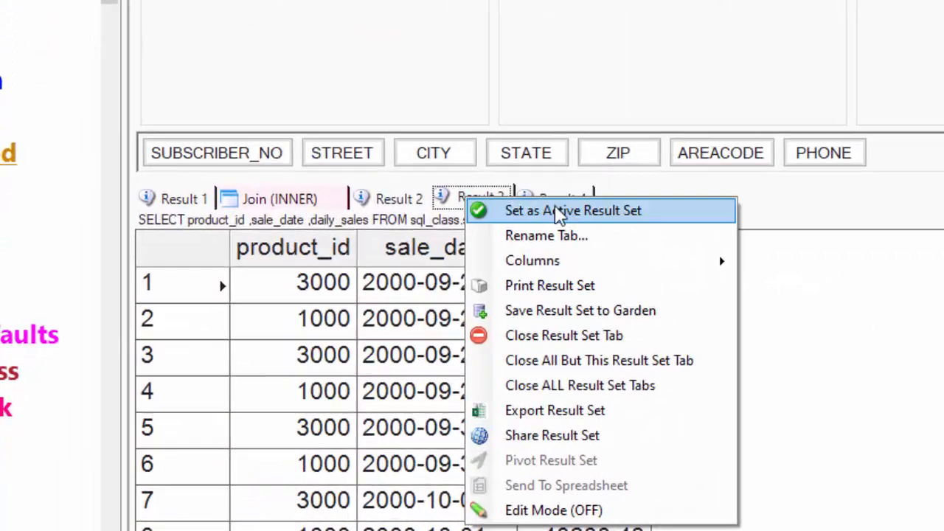
left_click(558, 212)
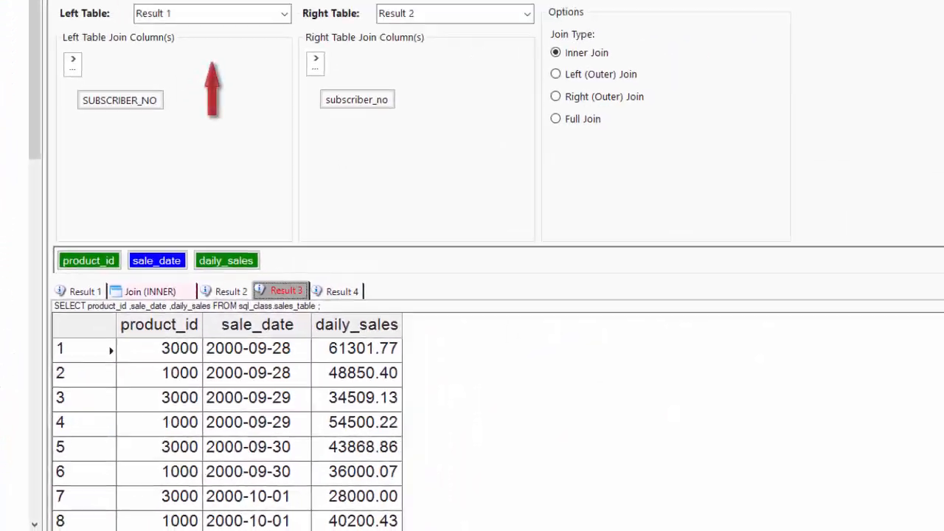
- Create a RANK window function that ranks daily_sales in ascending order, partitioned by product_id
left_click(221, 53)
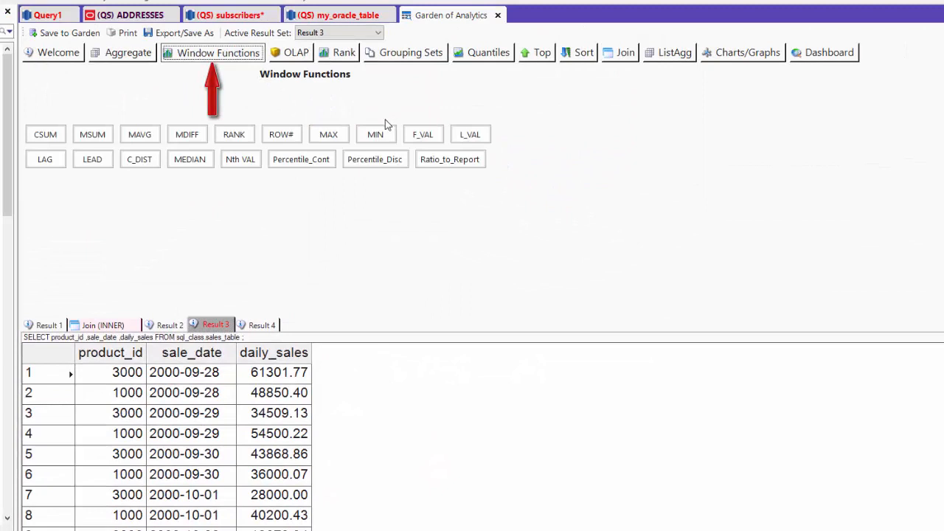
left_click(238, 134)
left_click(39, 112)
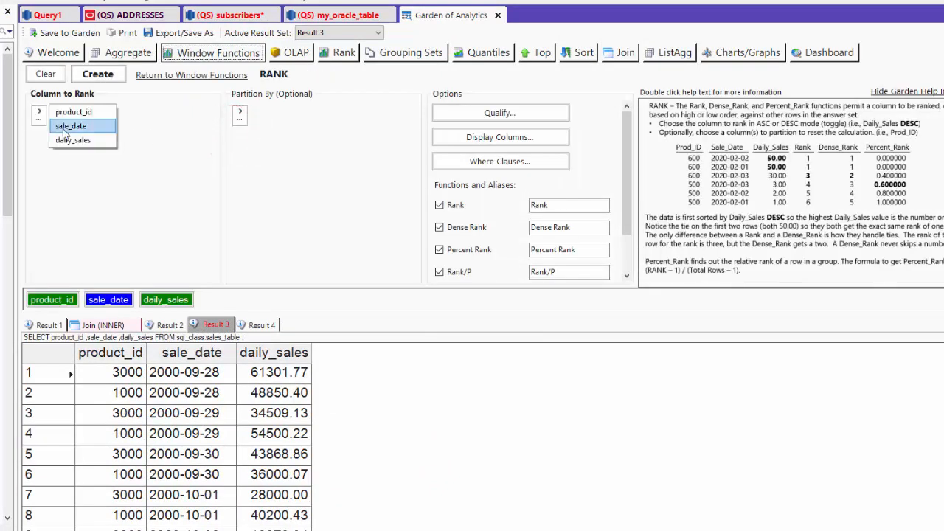
left_click(66, 142)
left_click(240, 113)
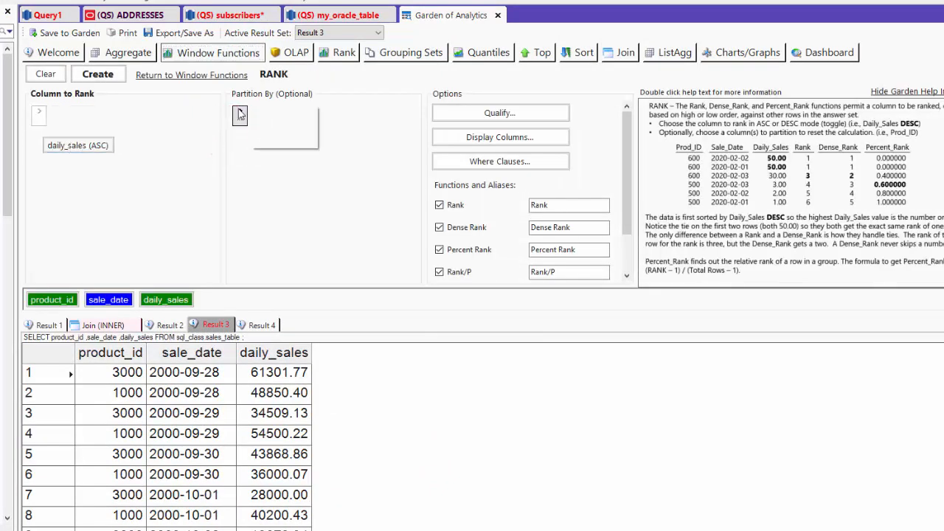
left_click(268, 114)
left_click(104, 77)
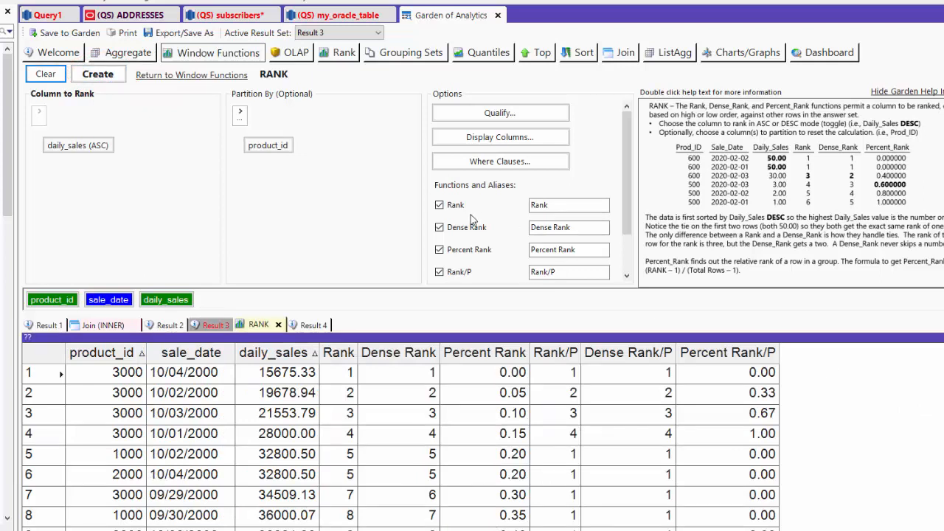
- Recreate the ranking without Rank, Dense Rank and Percent Rank, and create it again with daily_sales in descending order
left_click(439, 205)
left_click(439, 249)
left_click(97, 75)
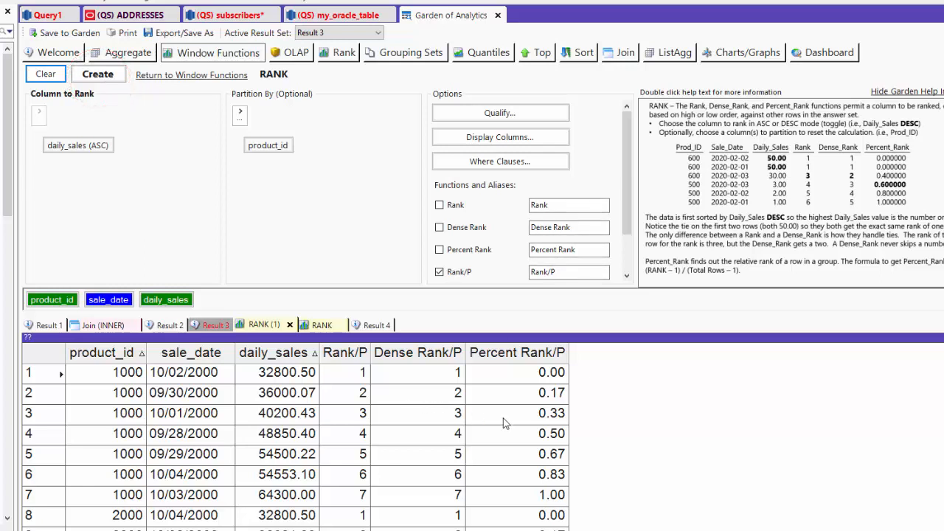
left_click(78, 145)
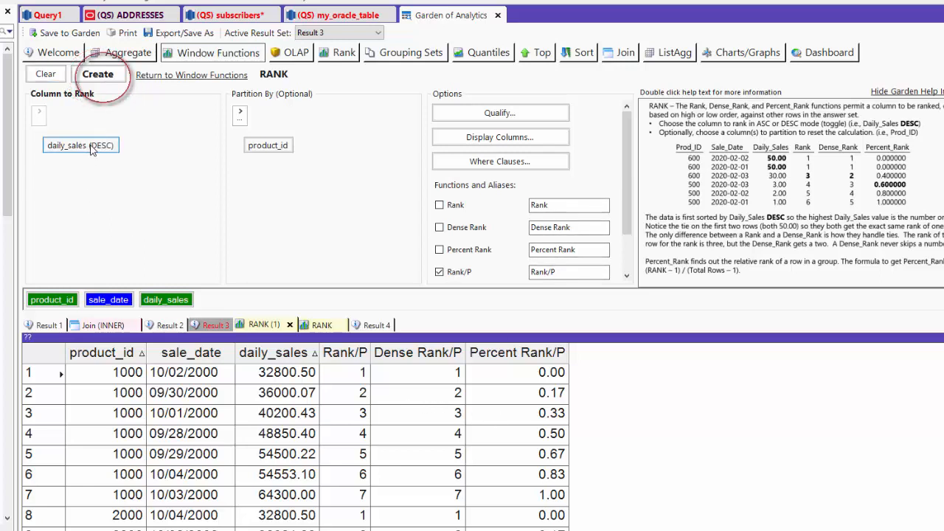
left_click(95, 74)
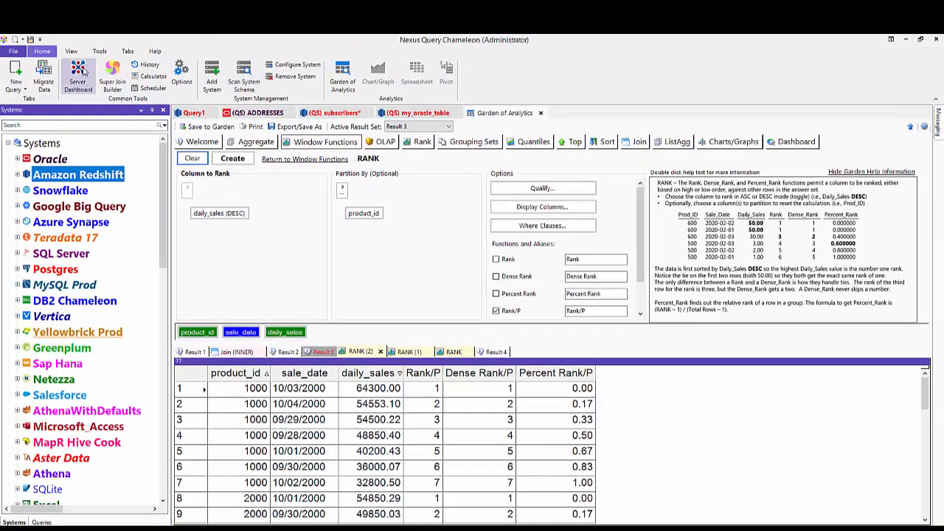
- Change the application's color theme to a black, high-contrast one
left_click(70, 51)
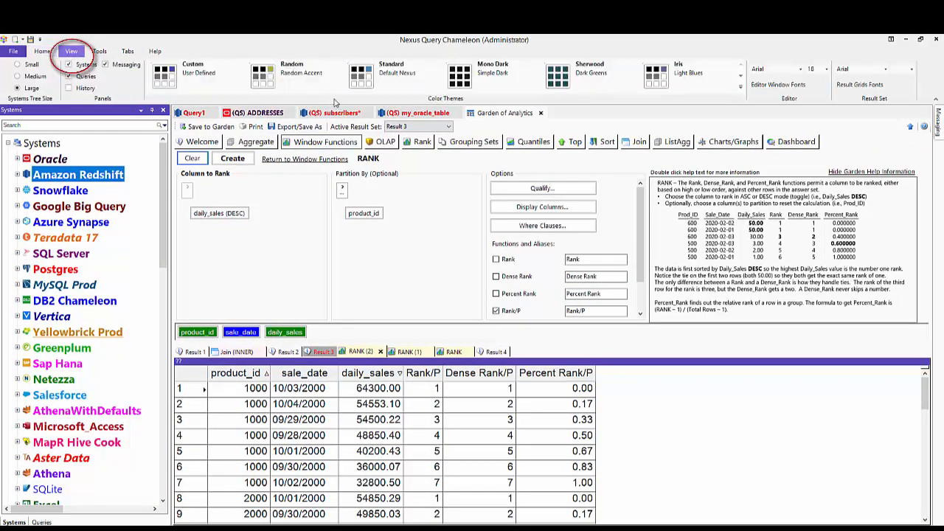
left_click(741, 87)
left_click(190, 114)
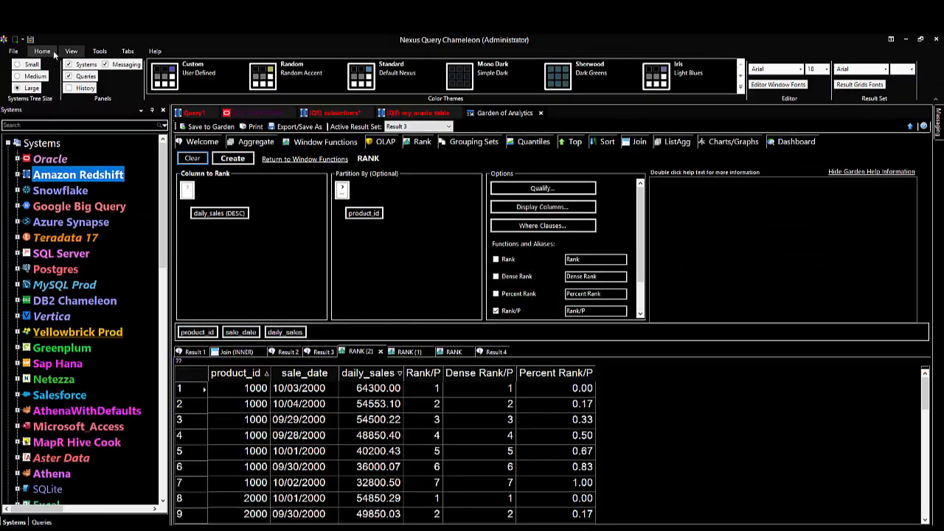
- Start a data migration with Oracle as source and TEN_TABLE_JOIN as database, and select all of its tables
left_click(49, 51)
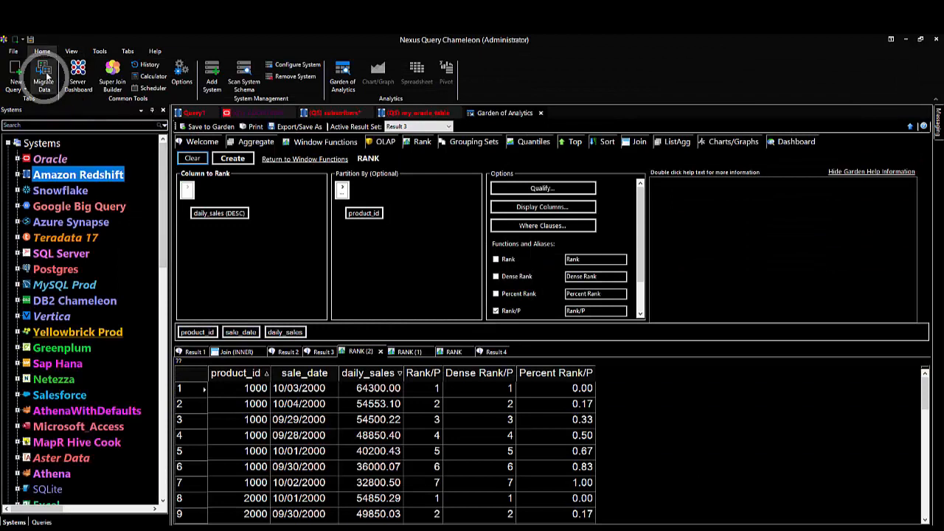
left_click(43, 69)
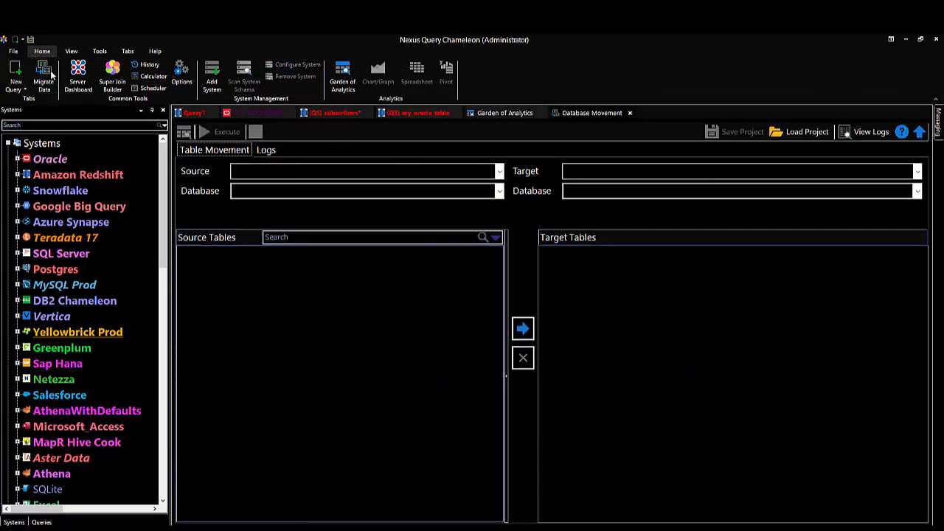
left_click(499, 171)
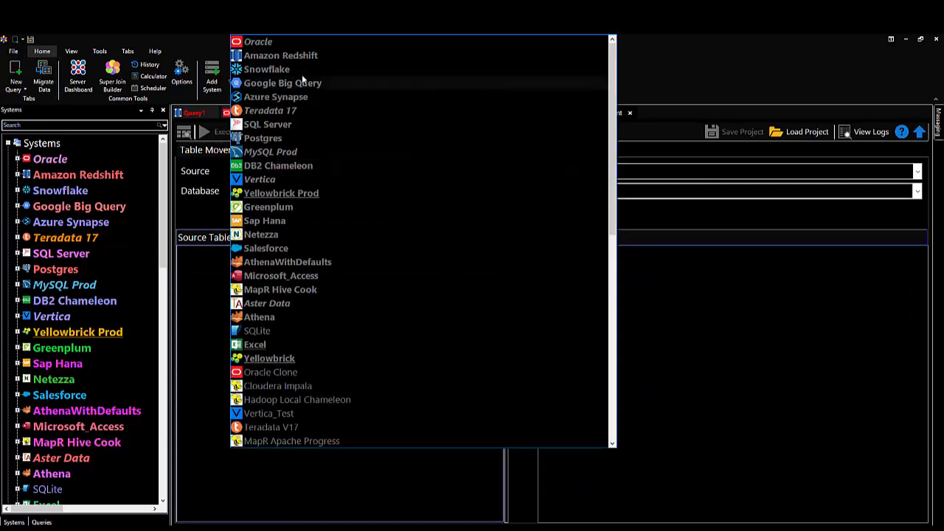
left_click(272, 43)
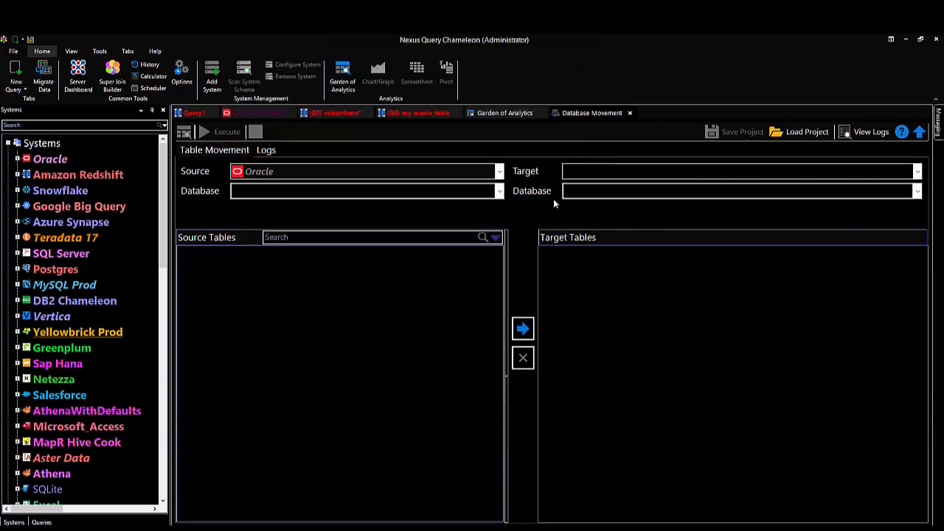
left_click(500, 192)
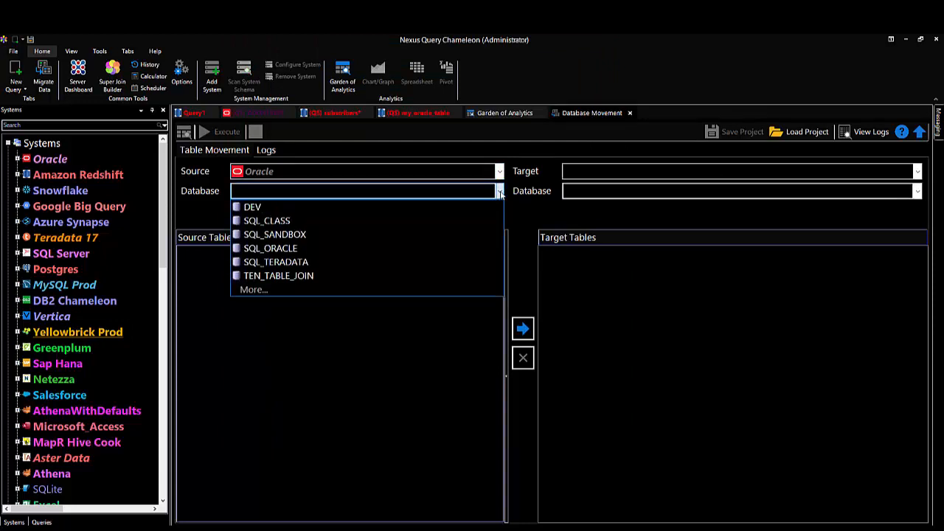
left_click(317, 276)
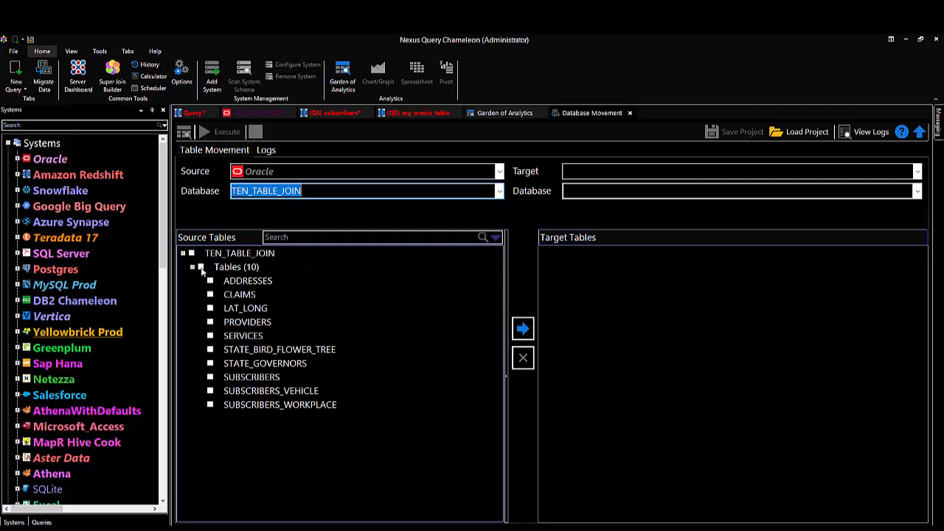
left_click(200, 267)
- Set the migration target to Amazon Redshift, database dev, schema sql_sandbox
left_click(918, 172)
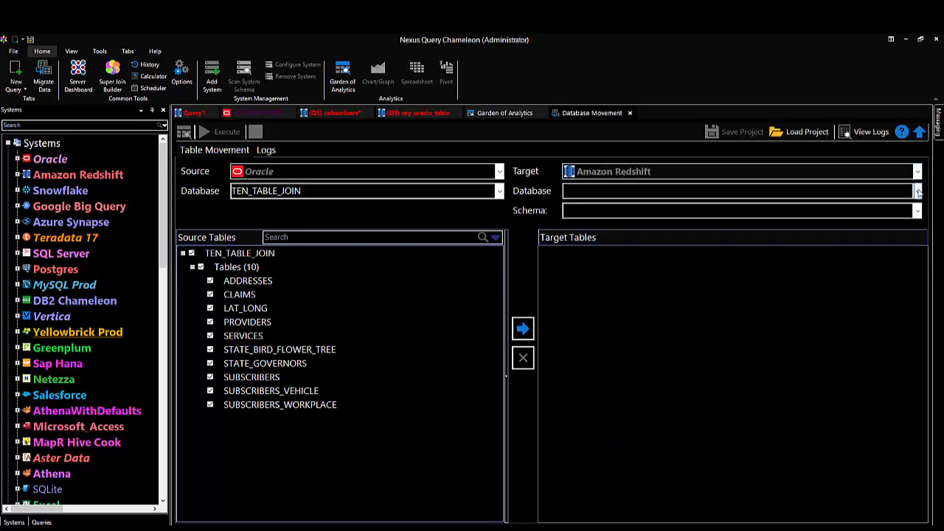
left_click(918, 191)
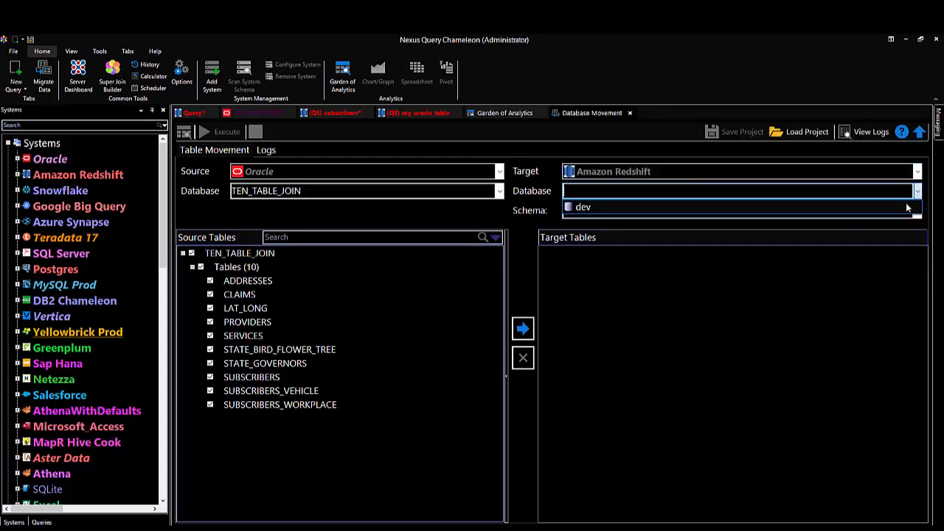
left_click(904, 207)
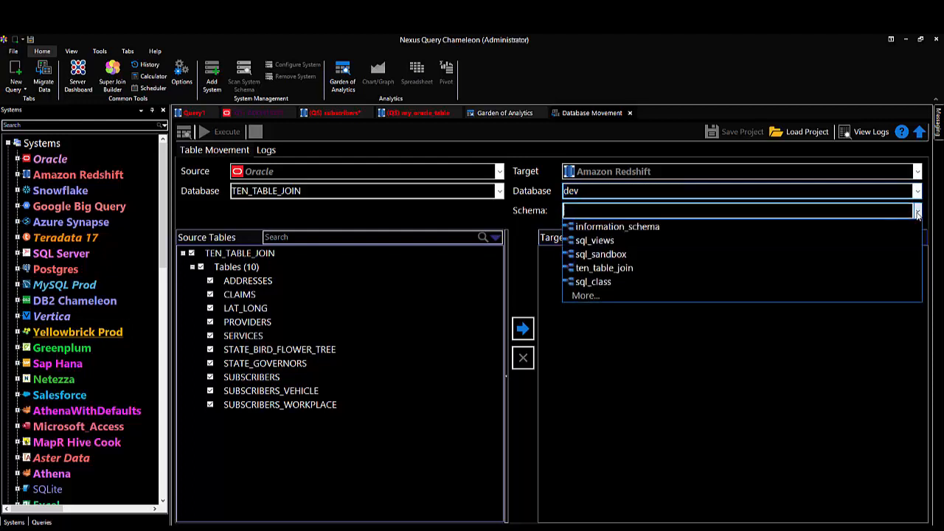
left_click(918, 211)
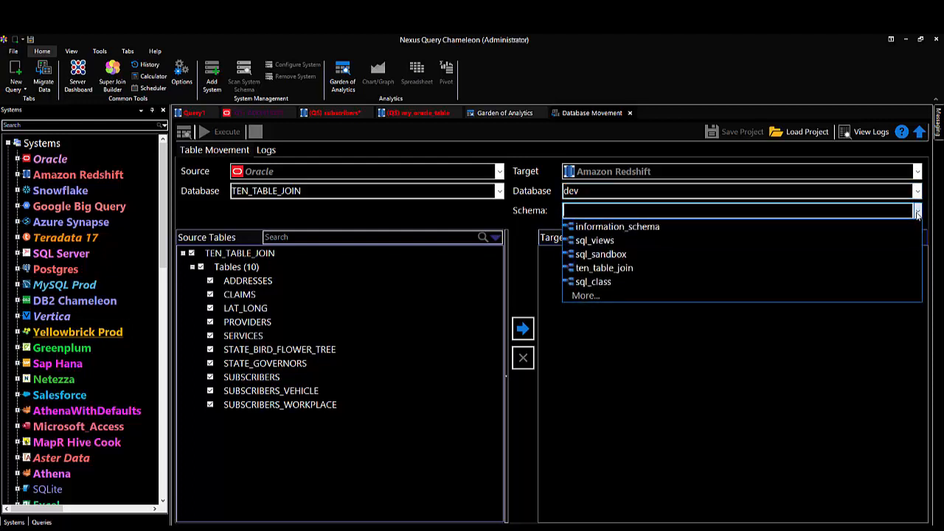
left_click(899, 252)
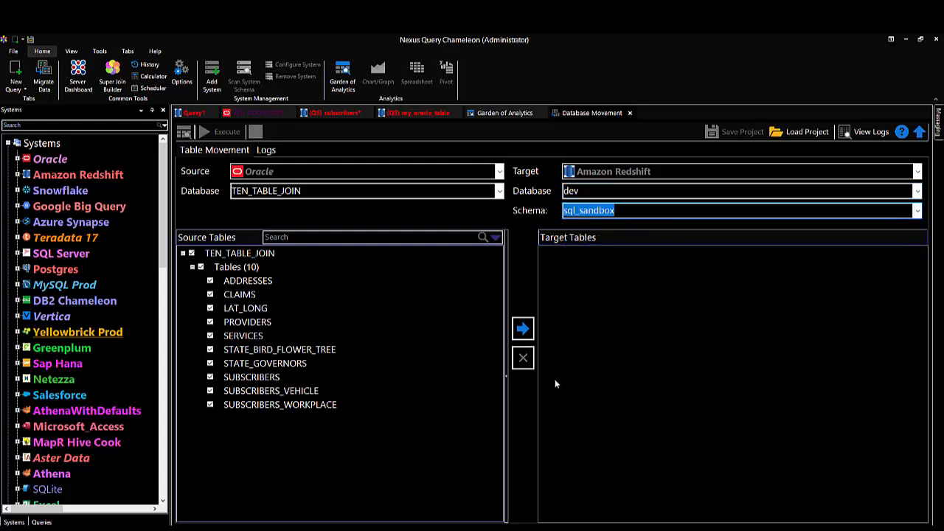
- Add the selected tables to the migration target with Drop and Create enabled for all, keeping the ODBC Export/S3 utility
left_click(523, 330)
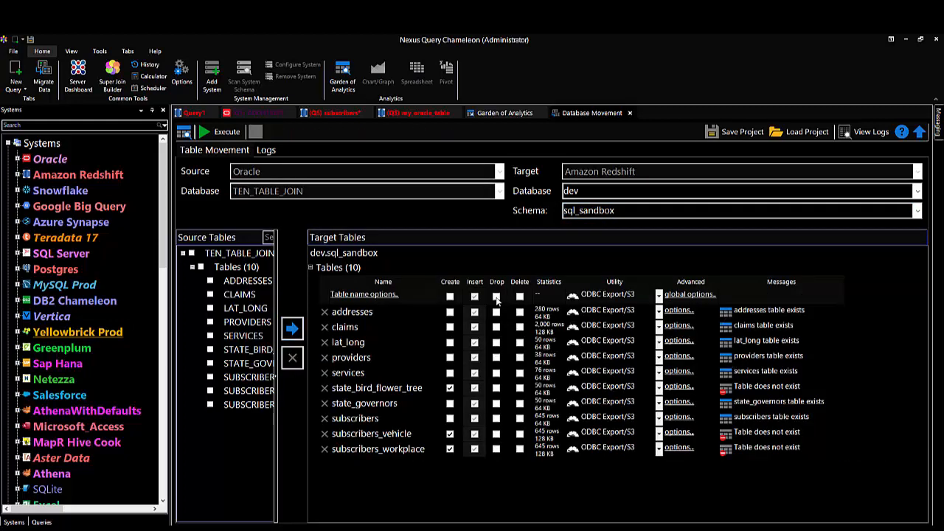
left_click(658, 295)
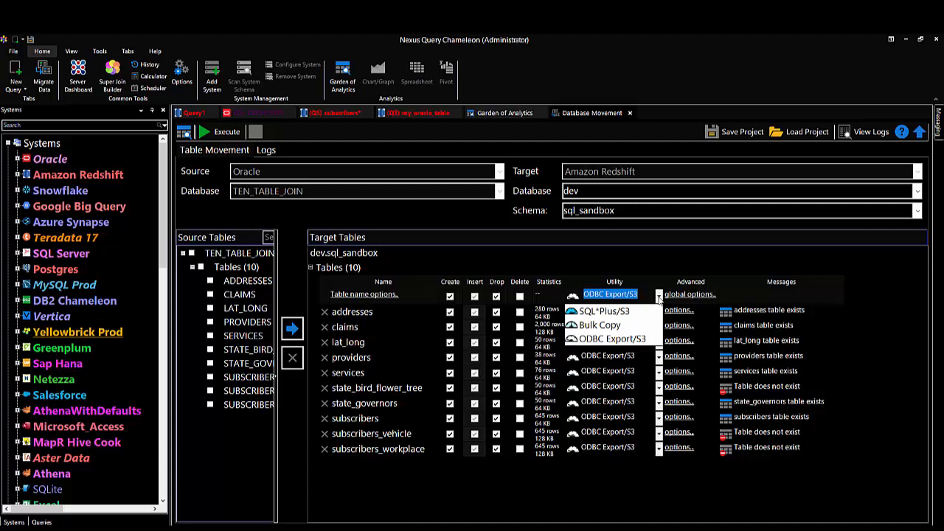
left_click(659, 295)
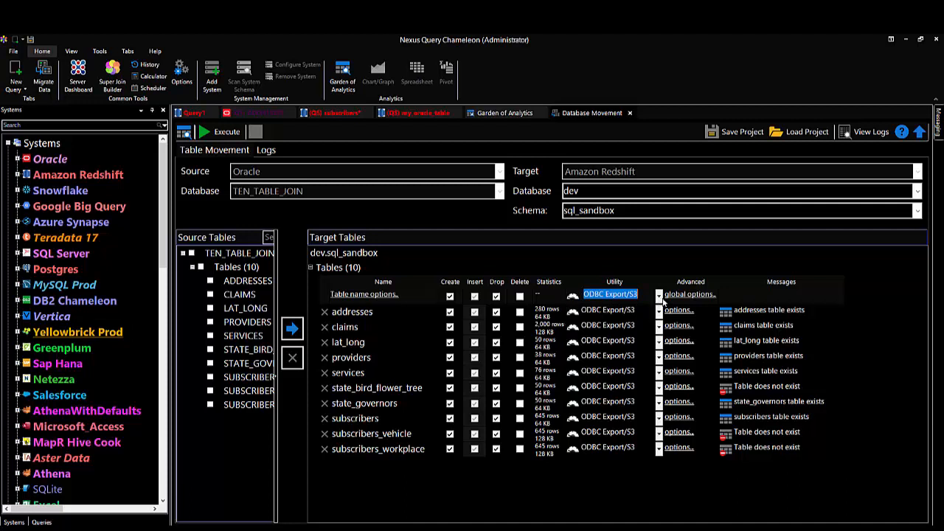
- Show the DDL converted from Oracle to Redshift for the migration and read through its CREATE TABLE statements
left_click(183, 133)
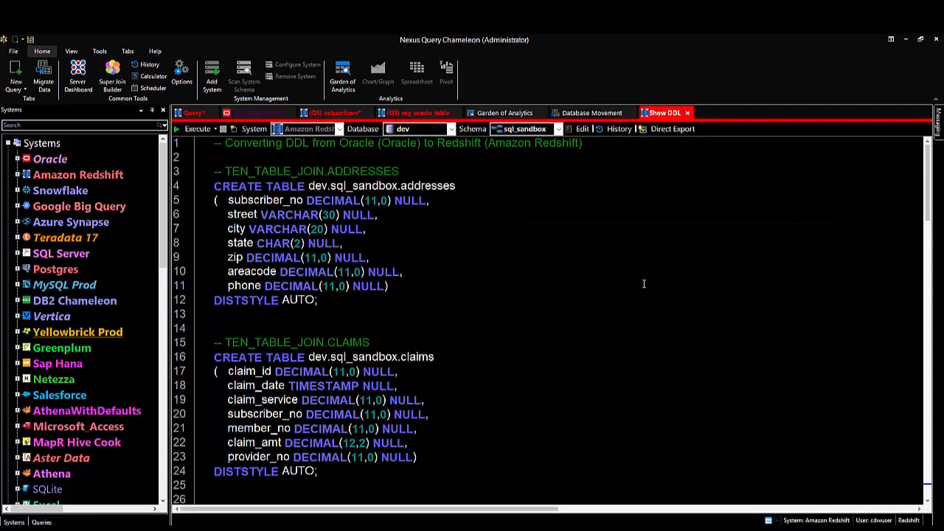
left_click_drag(318, 299, 207, 299)
scroll(460, 272, "down", 5)
scroll(460, 271, "down", 20)
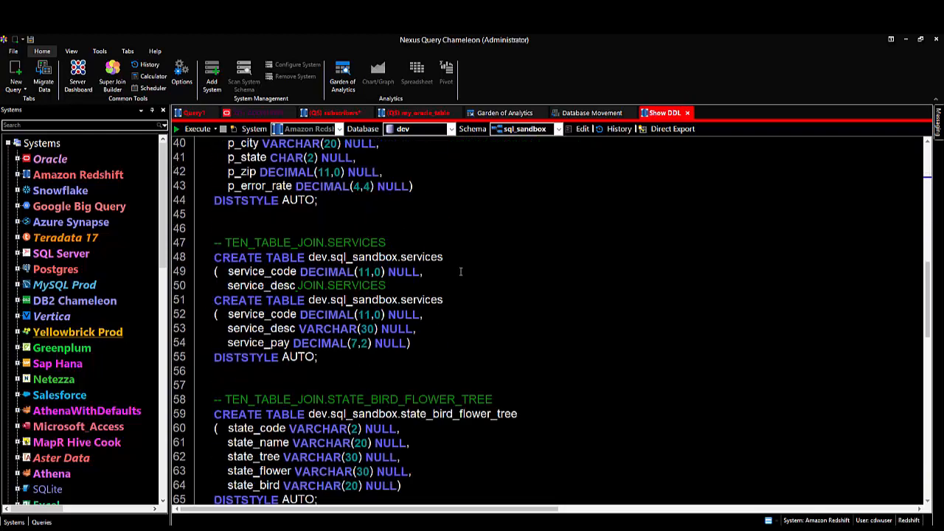
- Execute the Oracle to Amazon Redshift migration and save it as the project "Oracle_to_Amazon Redshift(10 objects)"
scroll(460, 271, "up", 20)
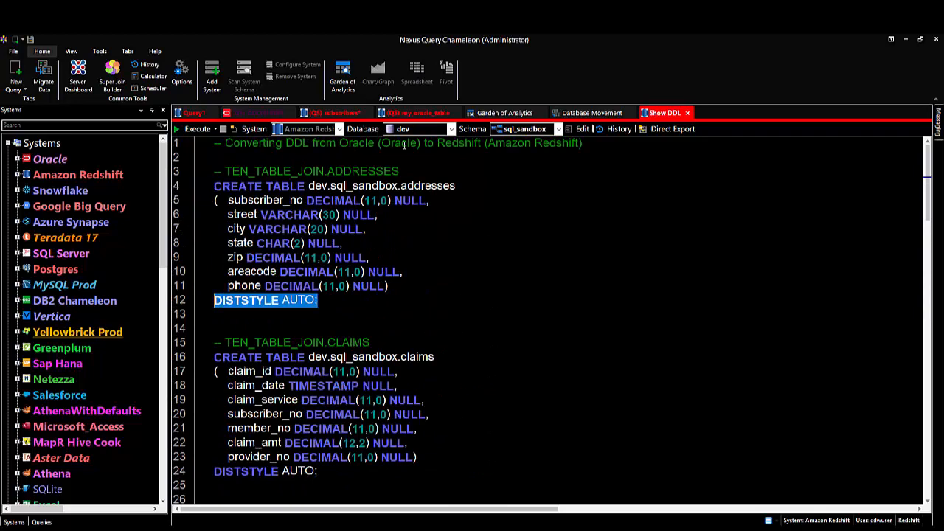
left_click(591, 113)
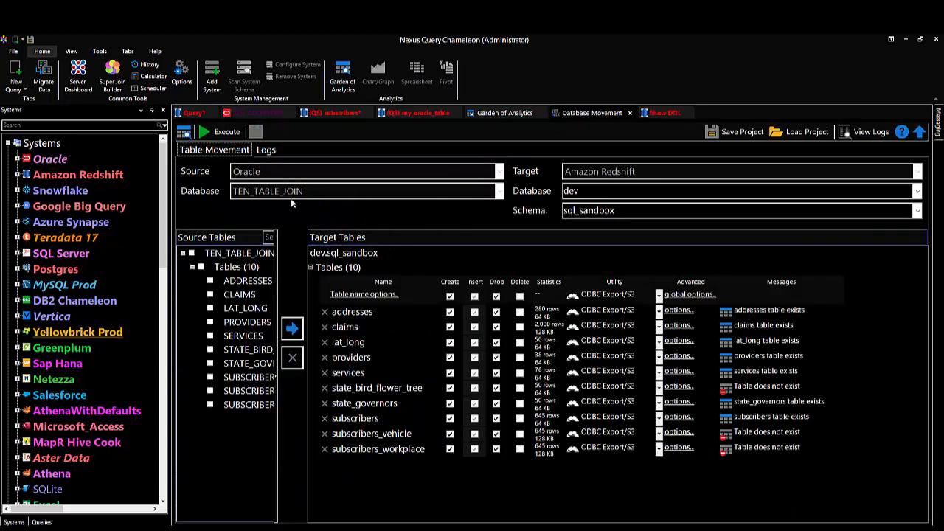
left_click(231, 133)
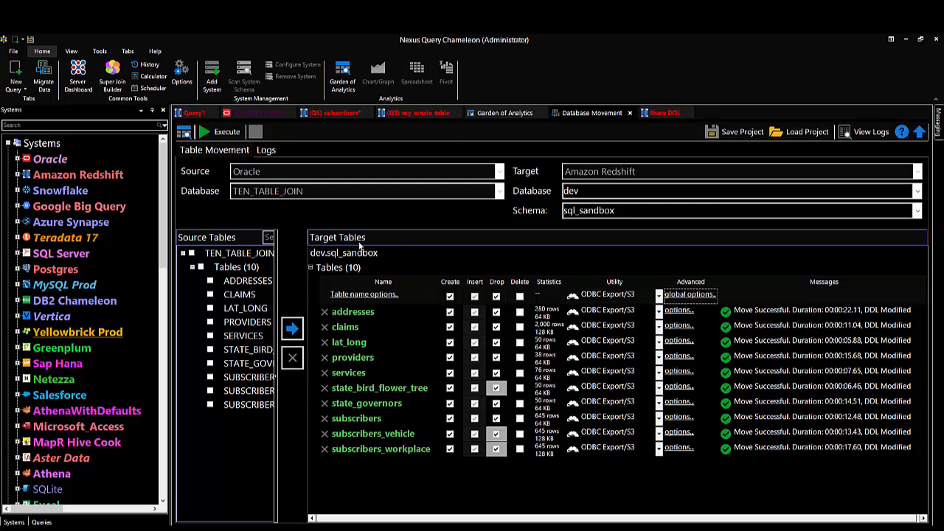
left_click(744, 134)
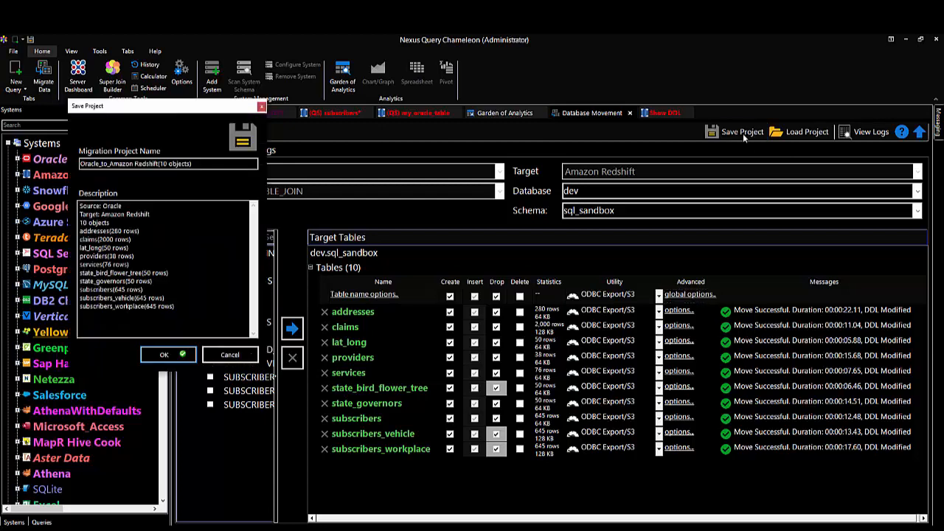
left_click(177, 358)
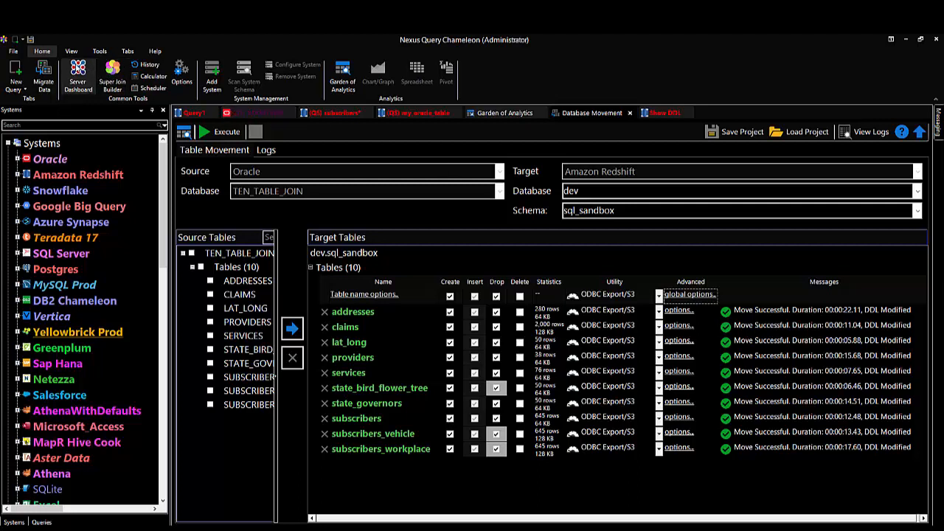
- Create a Nexus Migrate batch in the Server Dashboard from the saved project "Oracle_to_Amazon Redshift(10 objects)"
left_click(79, 73)
left_click(439, 150)
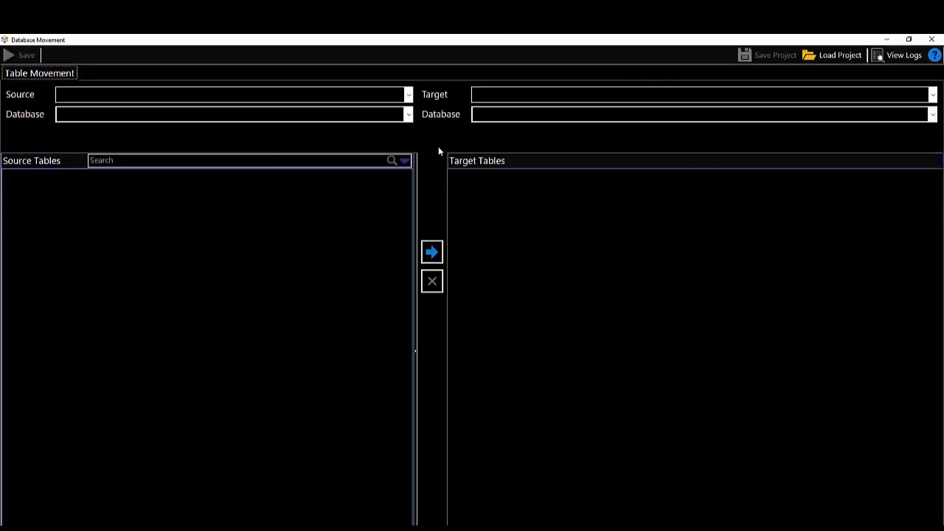
left_click(832, 54)
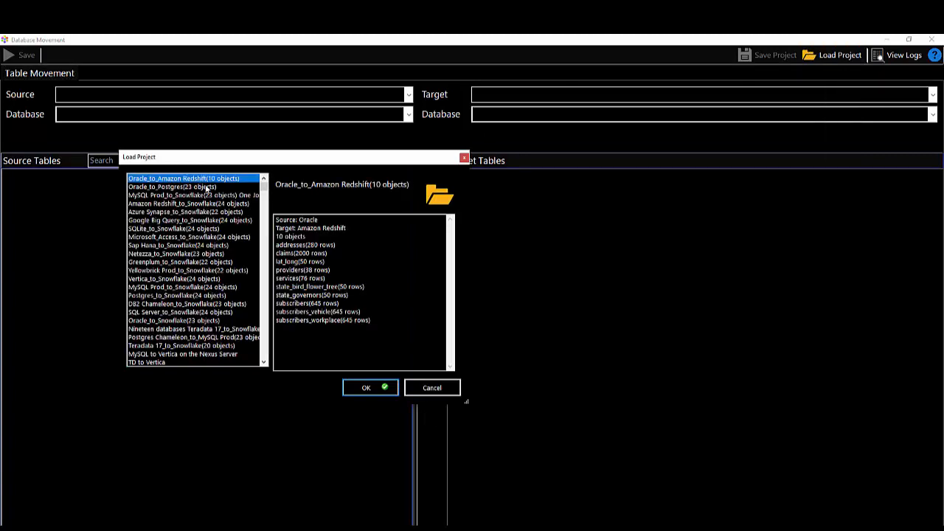
left_click(381, 388)
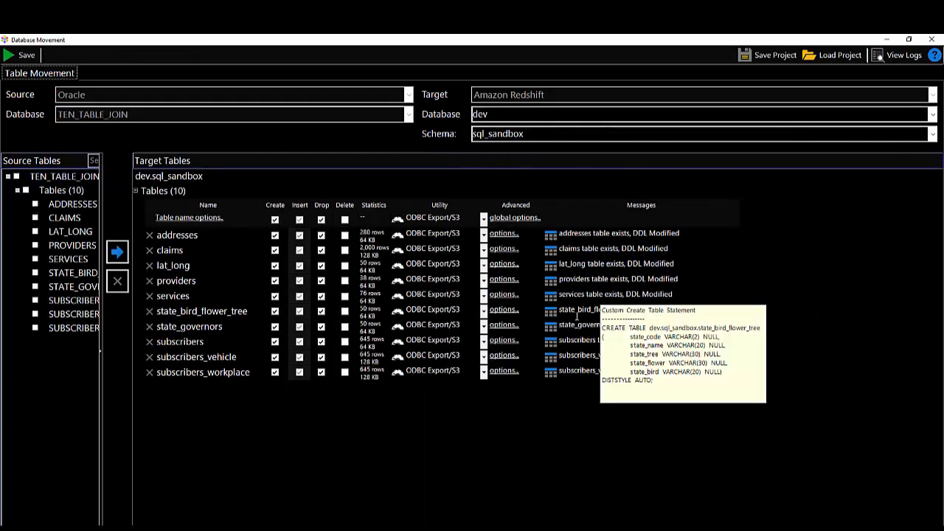
left_click(15, 56)
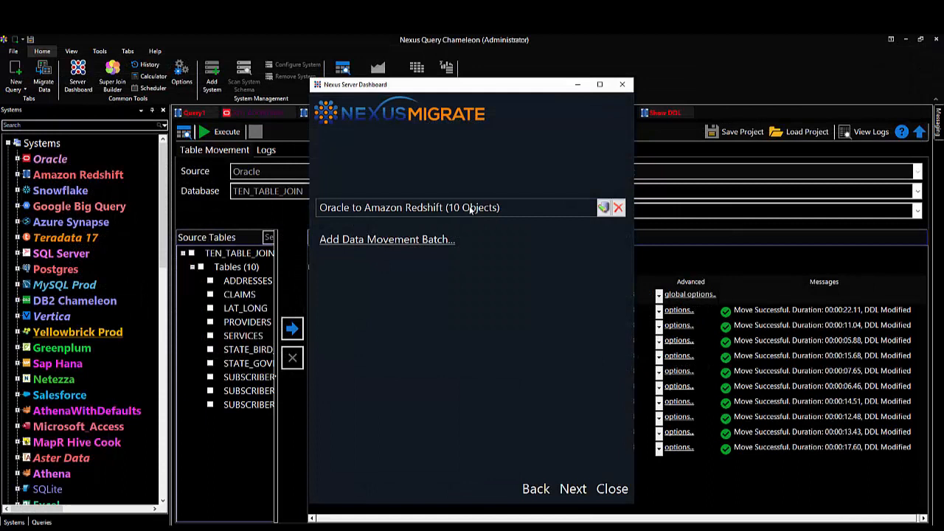
- Schedule the batch for immediate execution with the process name "Migrate Oracle to Amazon Redshift on the Server", and close the dashboard
left_click(573, 490)
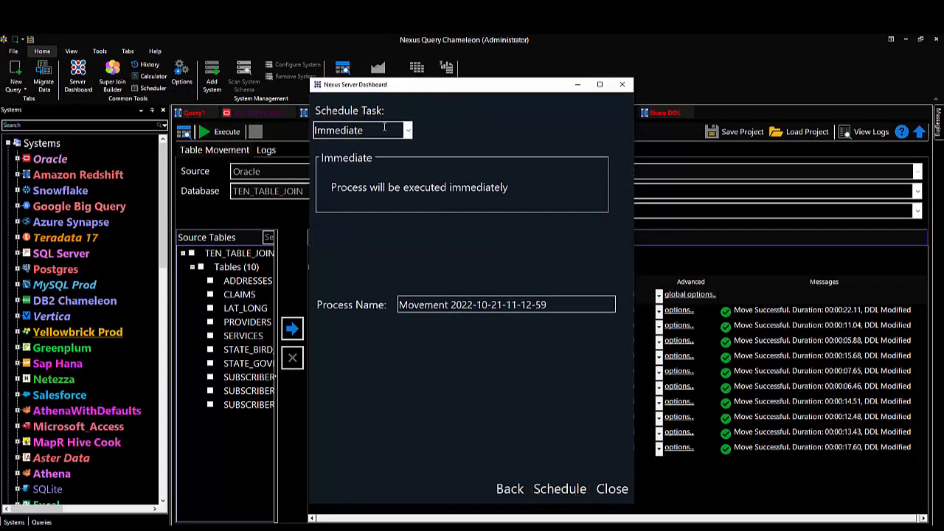
left_click(408, 132)
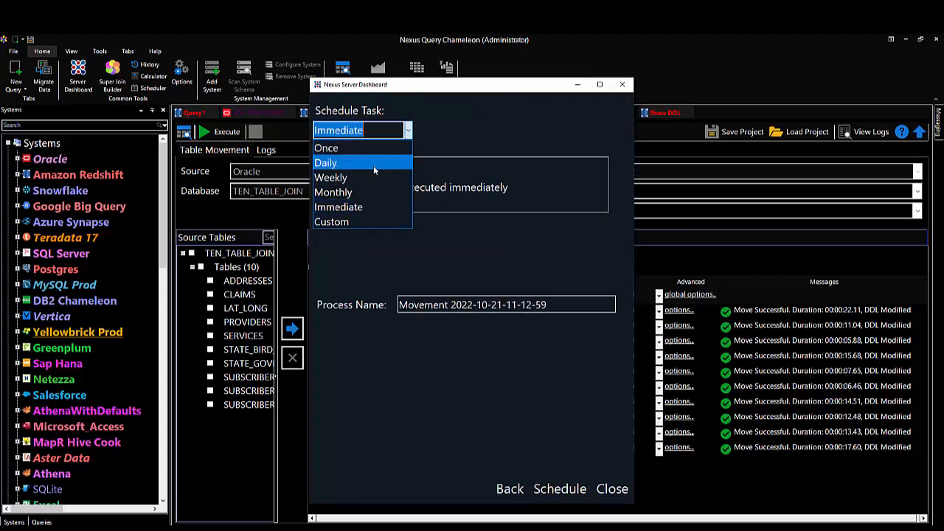
left_click(357, 208)
left_click(564, 304)
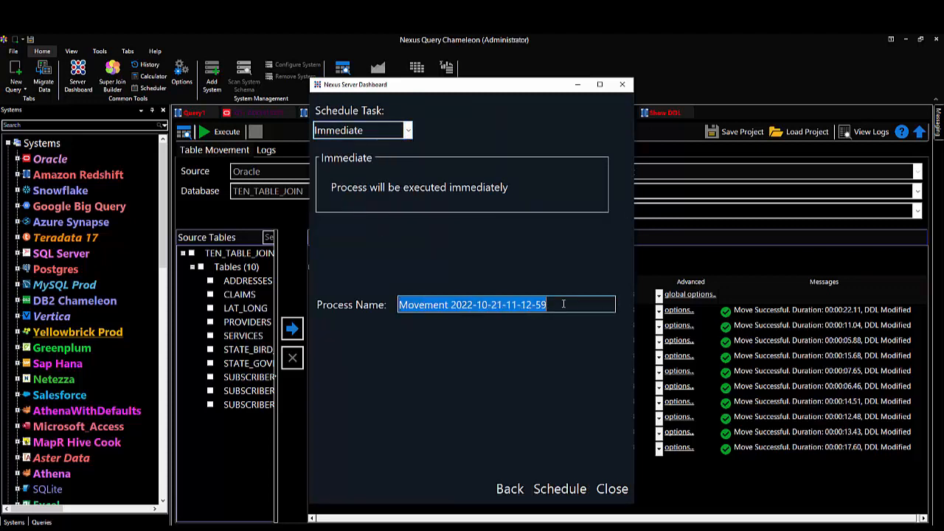
type("Migr")
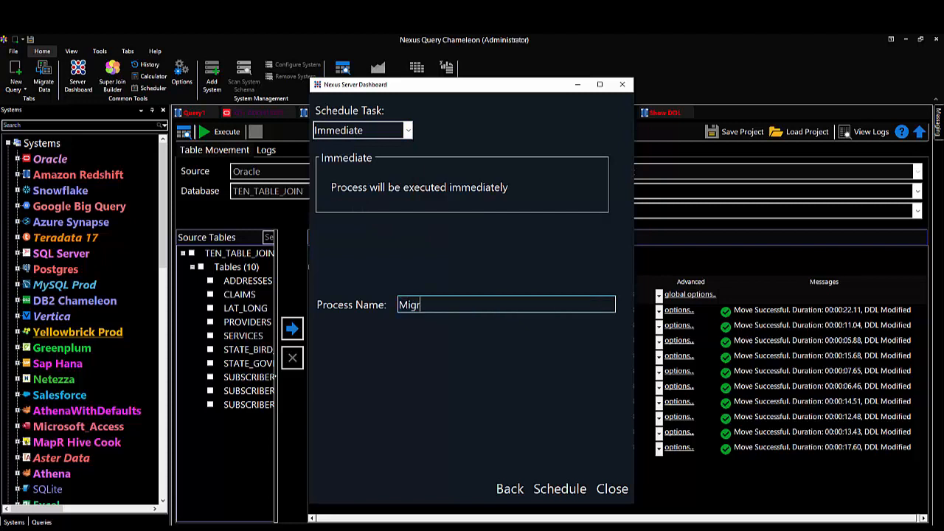
type("ate Oracle to Amazon R")
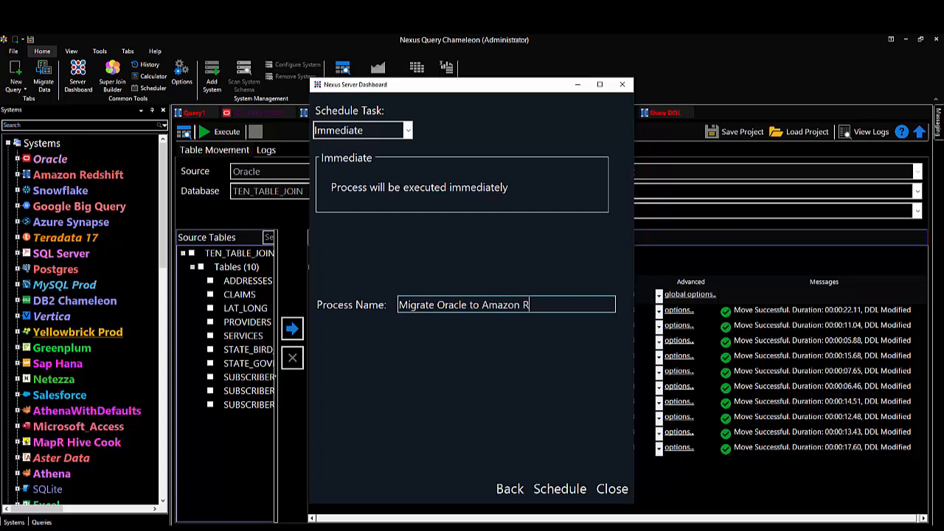
type("edshift on the Server")
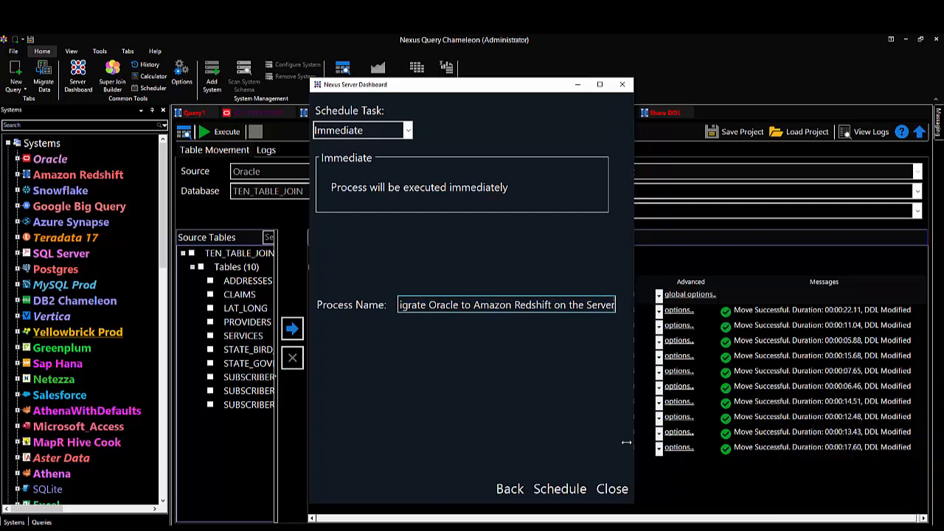
left_click(560, 491)
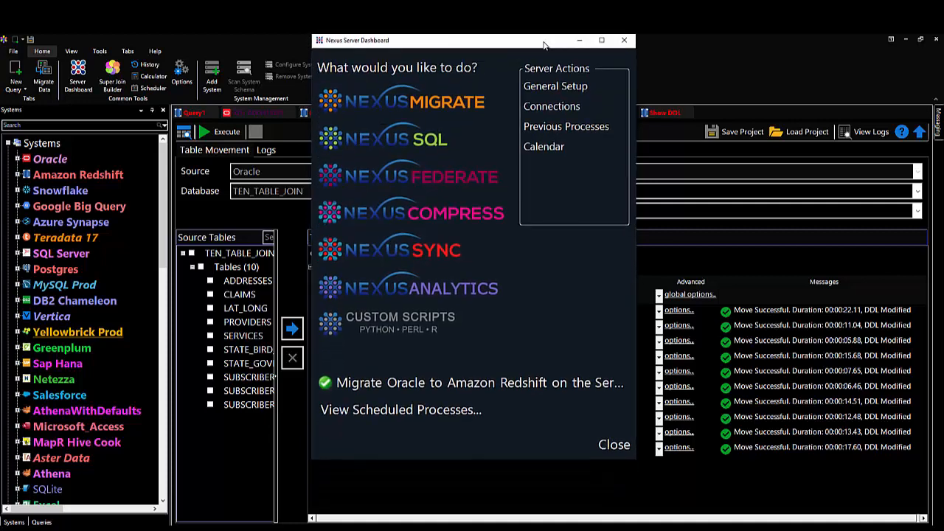
left_click(615, 446)
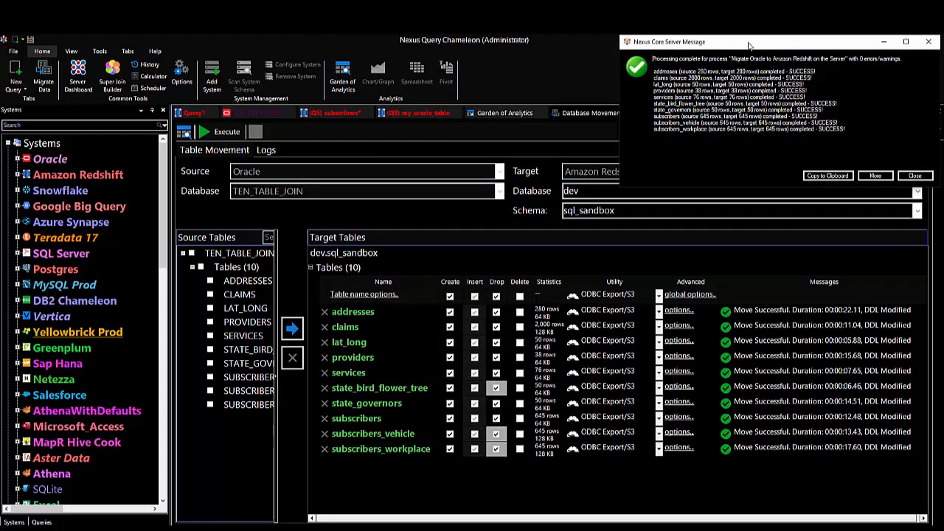
- Examine the server's completion message for the migration, including the per-table row comparison and the detailed log
left_click_drag(749, 44, 435, 183)
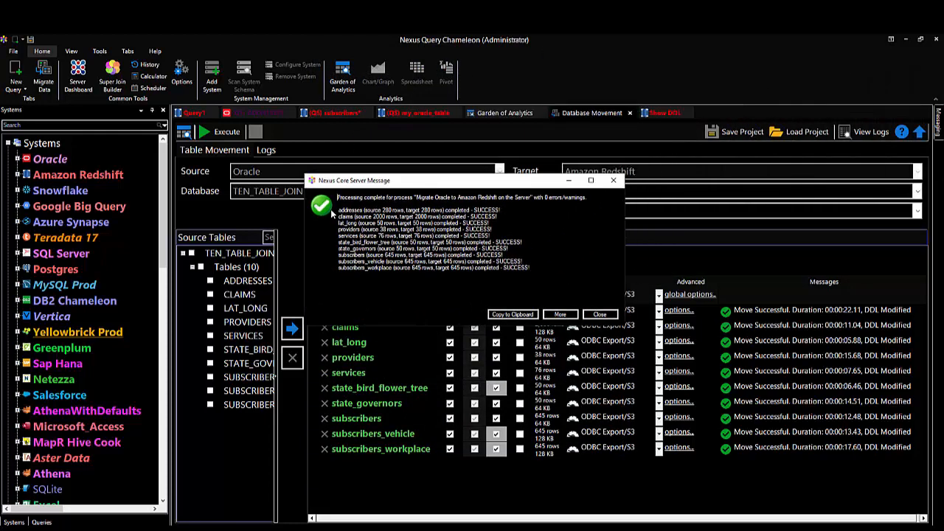
left_click_drag(338, 208, 534, 274)
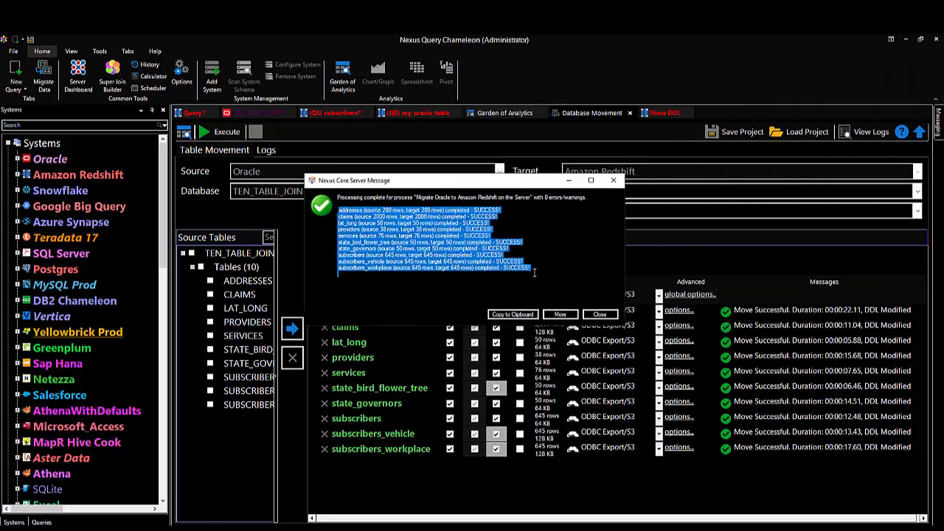
left_click(560, 315)
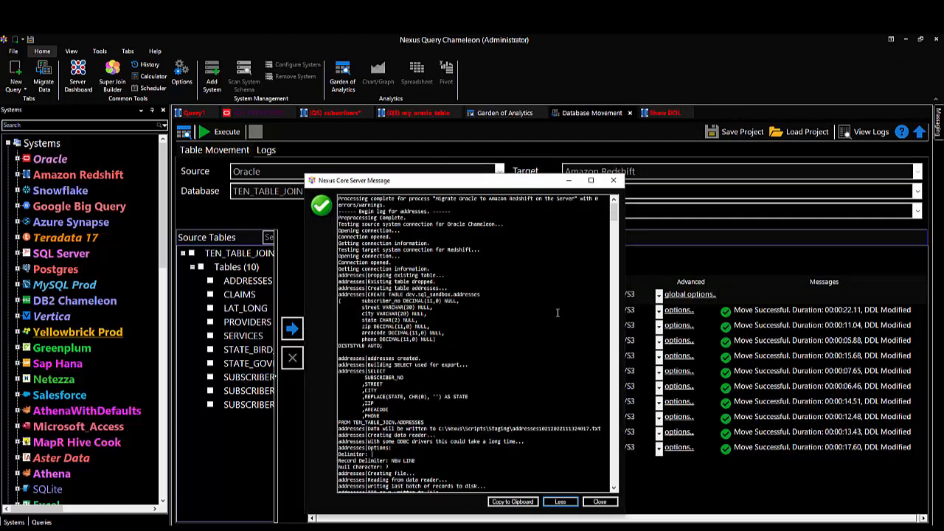
scroll(521, 267, "down", 12)
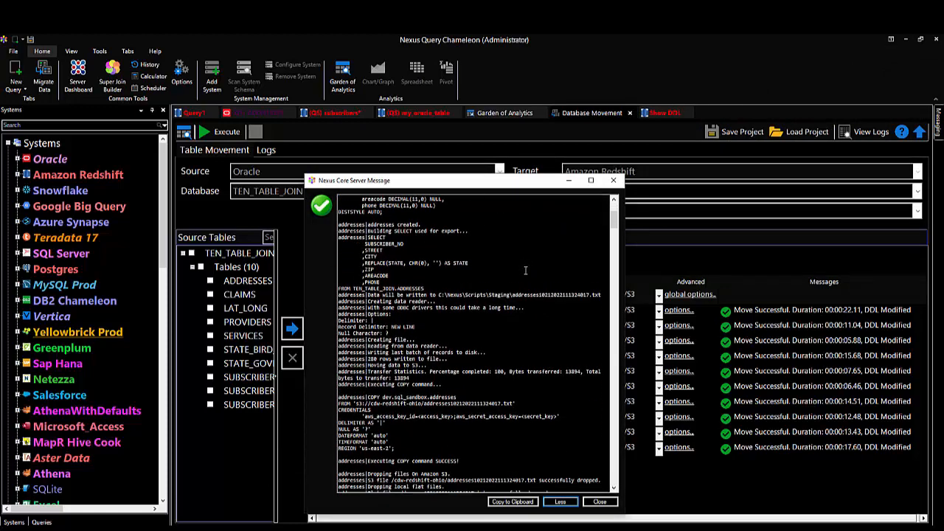
scroll(525, 271, "down", 18)
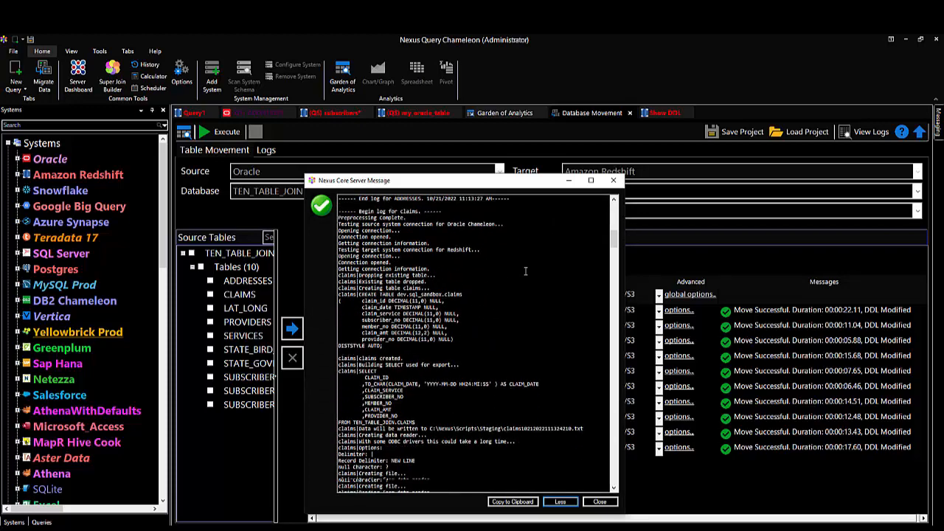
scroll(526, 271, "down", 14)
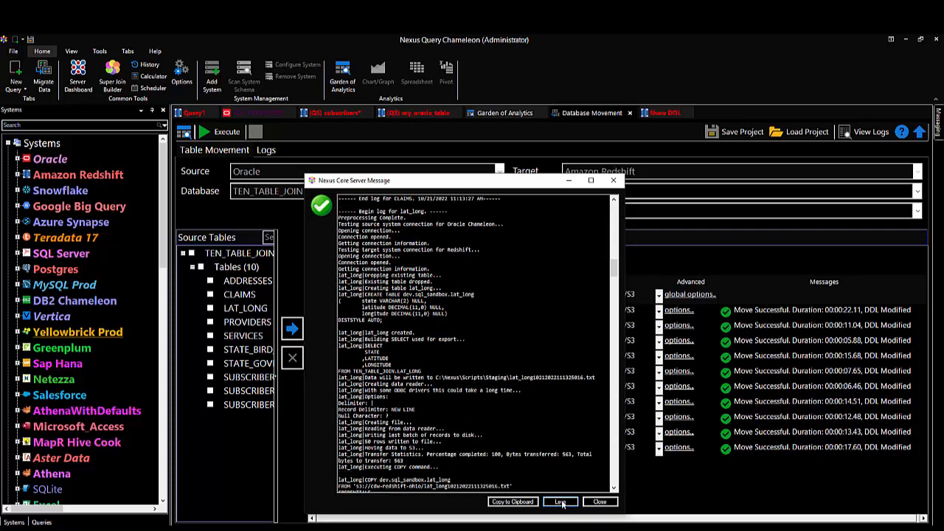
left_click(560, 501)
left_click_drag(522, 186, 513, 124)
left_click(607, 121)
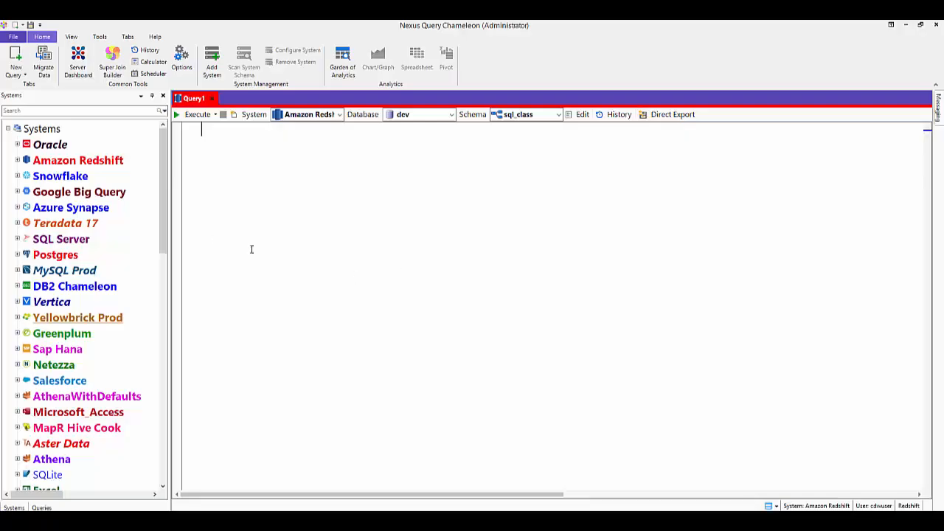
- Start a join in the Super Join Builder with the addresses table from the Amazon Redshift dev.sql_class schema
left_click(73, 209)
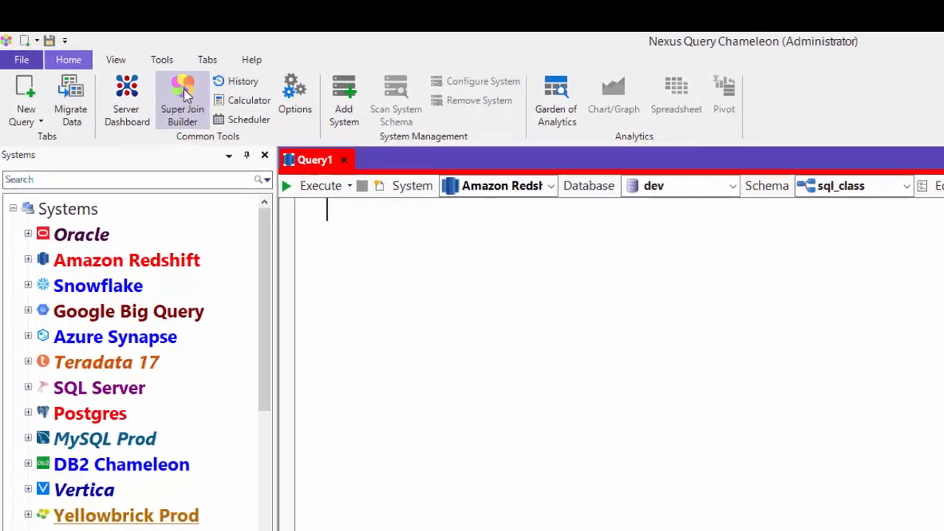
left_click(112, 58)
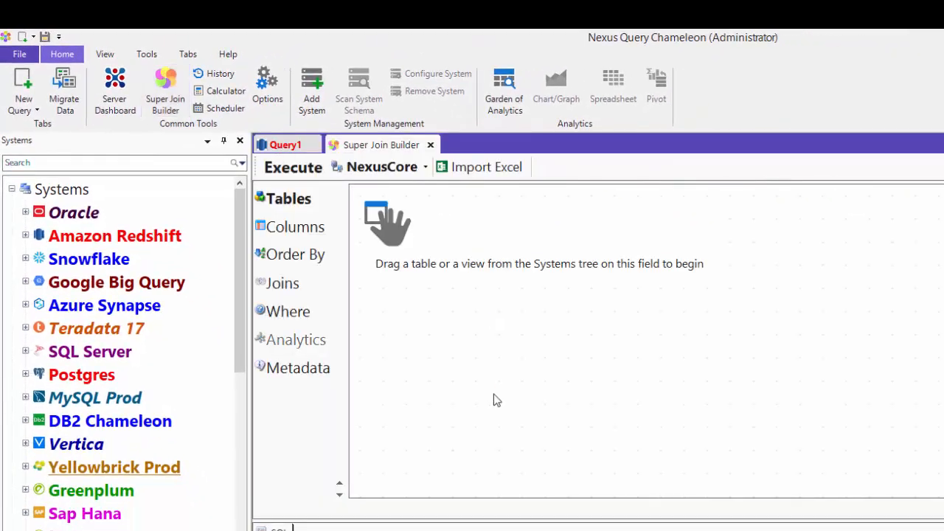
left_click(25, 236)
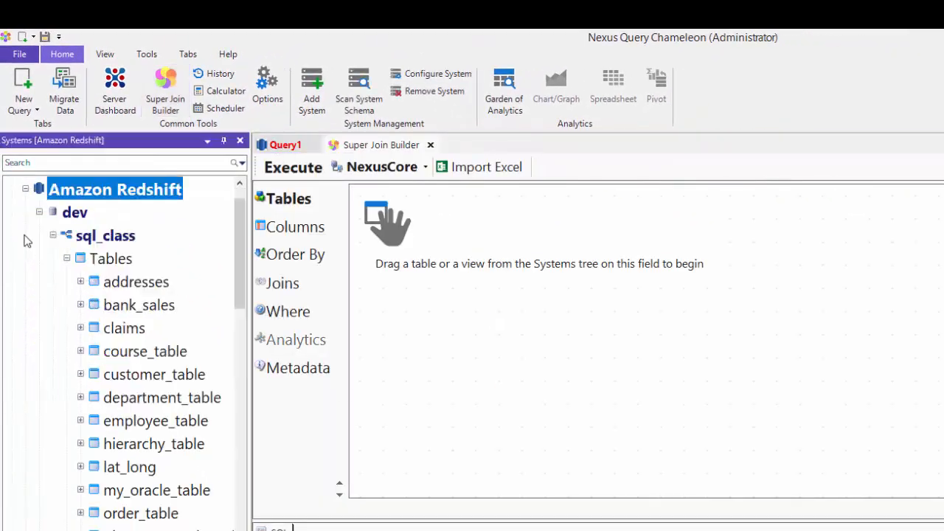
left_click(122, 288)
left_click_drag(125, 283, 405, 273)
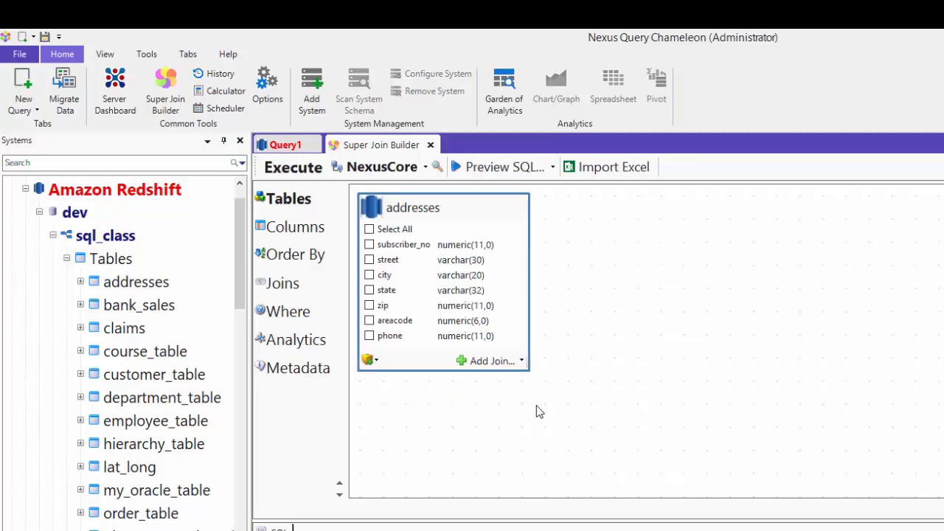
- Join the addresses table to dev.sql_class.claims by way of dev.sql_class.subscribers
left_click(524, 363)
mouse_move(553, 377)
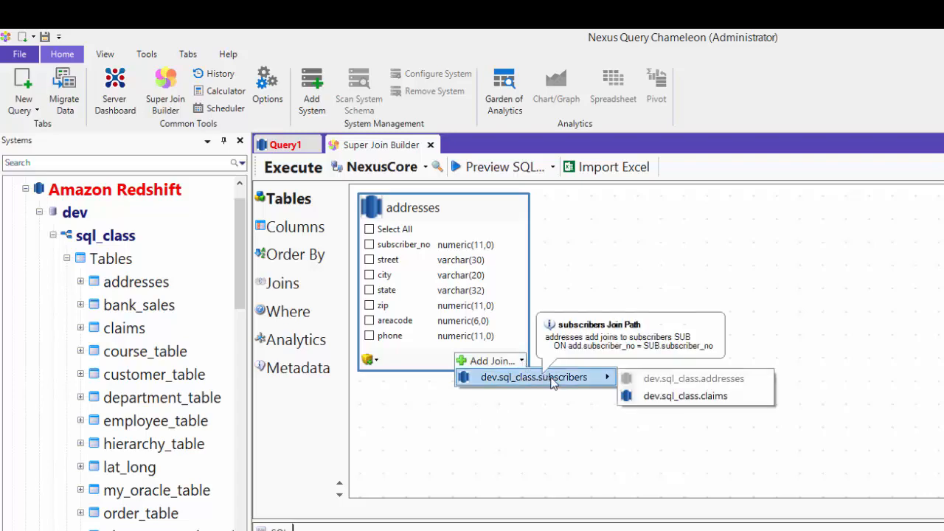
left_click(689, 399)
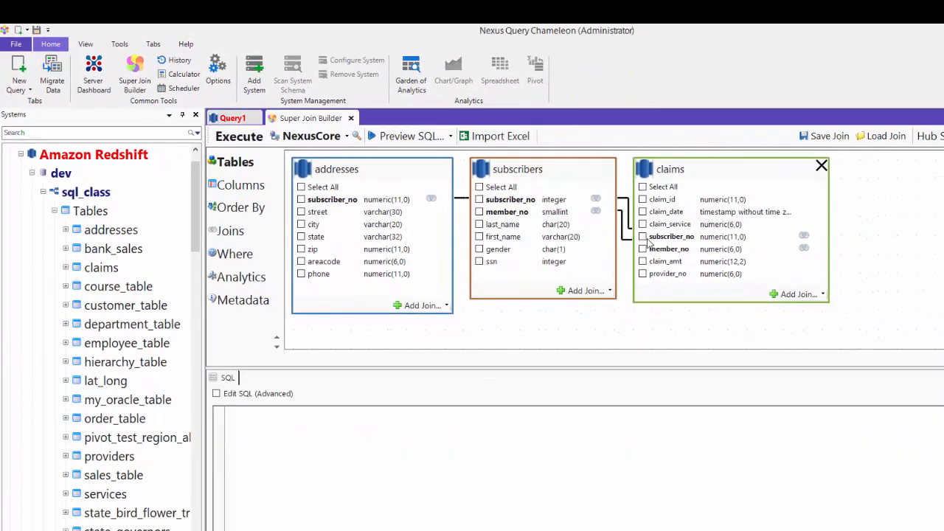
- Include first_name and last_name from subscribers, street and city from addresses, and claim_date and claim_amt from claims in the query
left_click(479, 236)
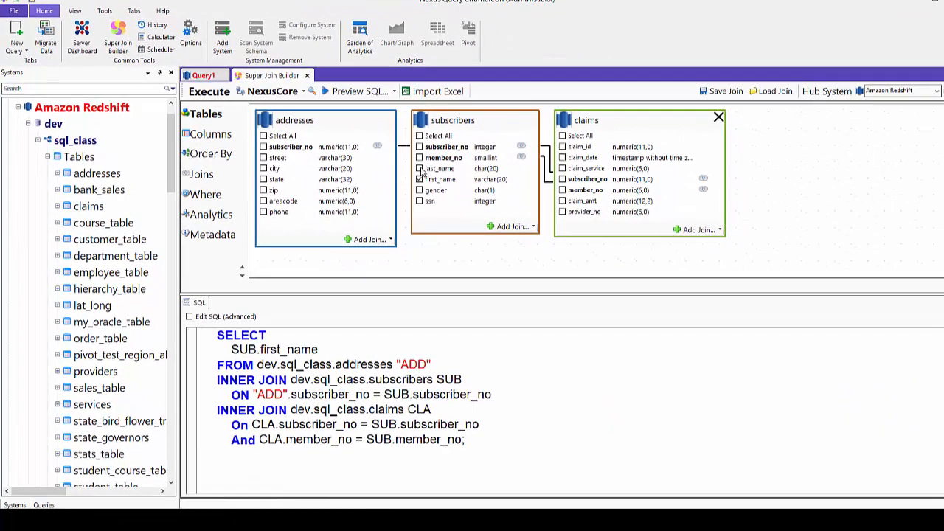
left_click(419, 169)
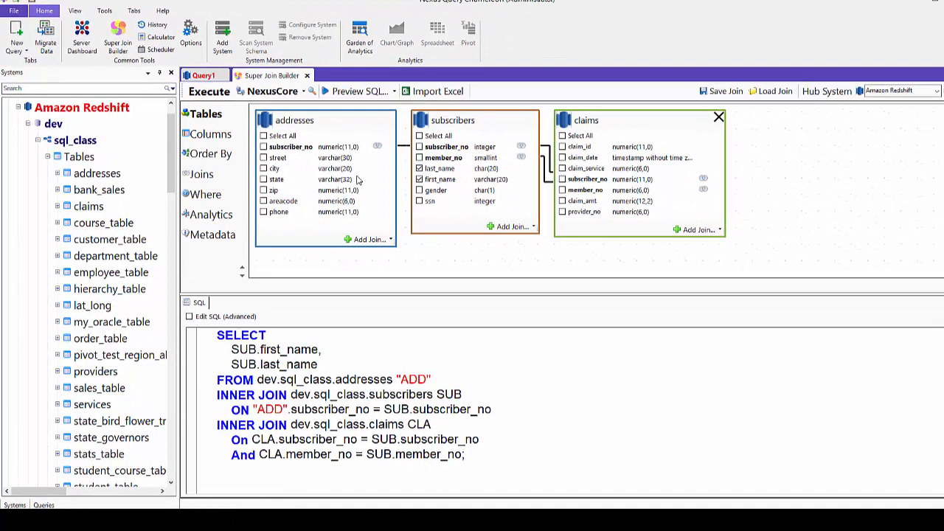
left_click(263, 158)
left_click(263, 169)
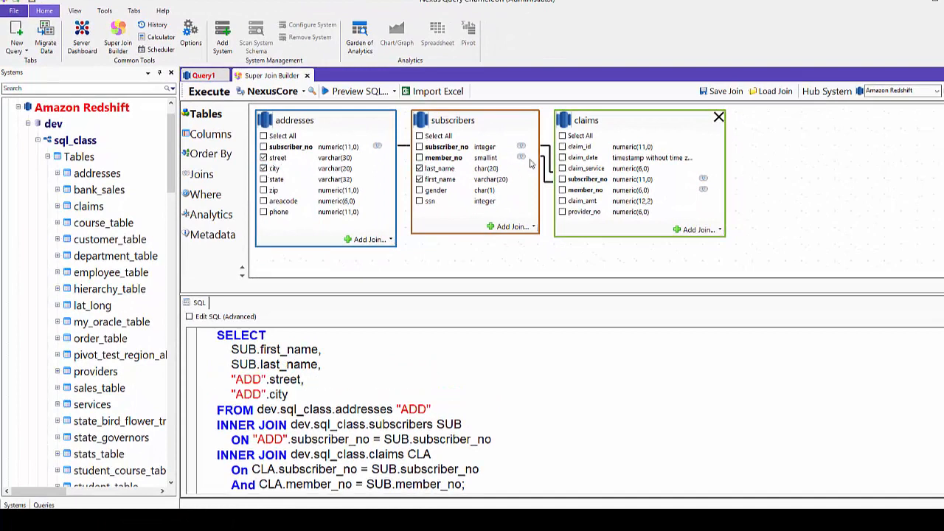
left_click(562, 158)
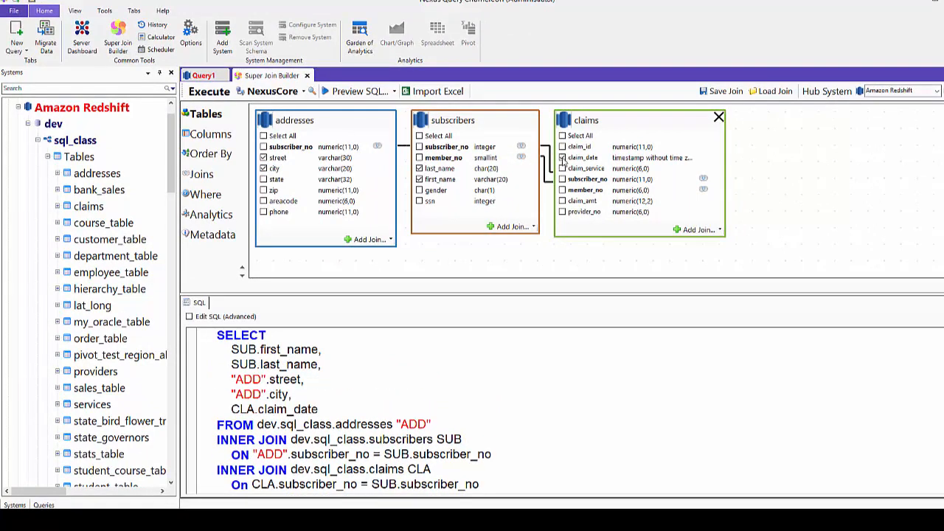
left_click(562, 200)
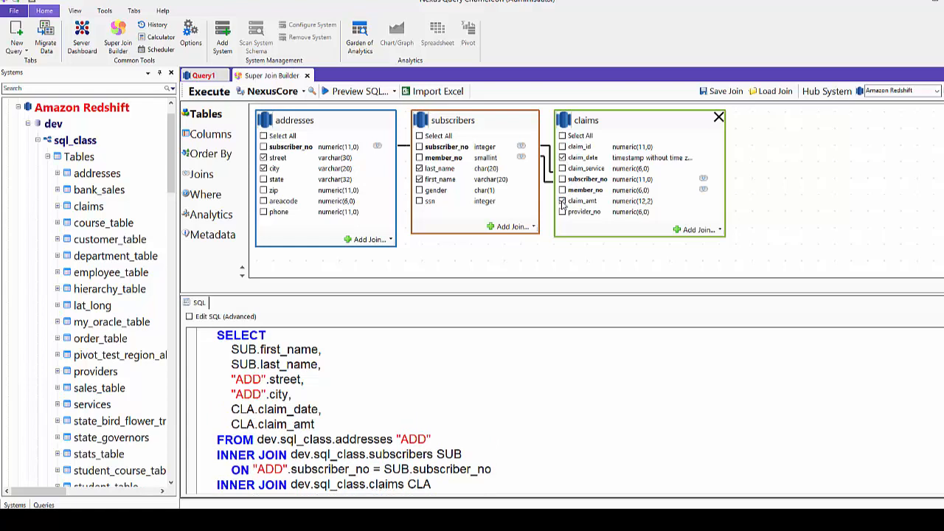
- Add subscriber_no and member_no from the claims table to the query
left_click(562, 179)
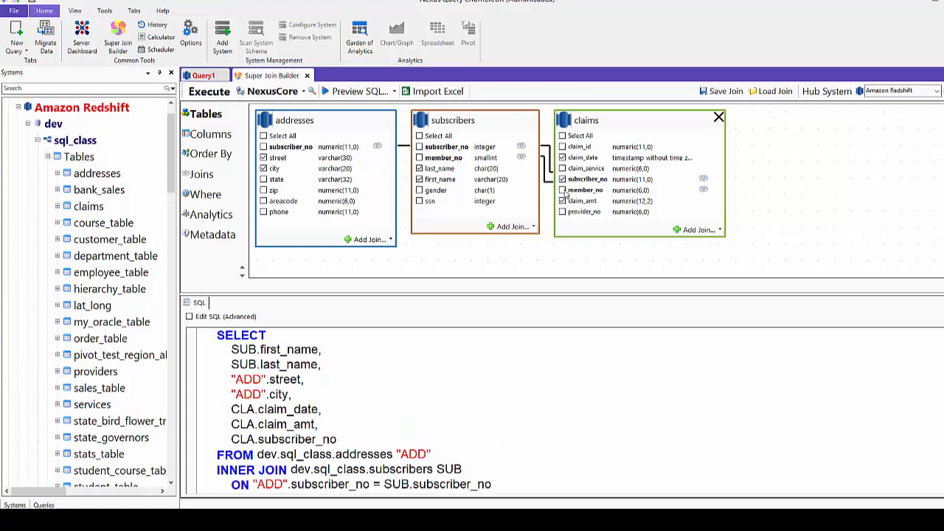
left_click(562, 190)
left_click_drag(510, 293, 518, 251)
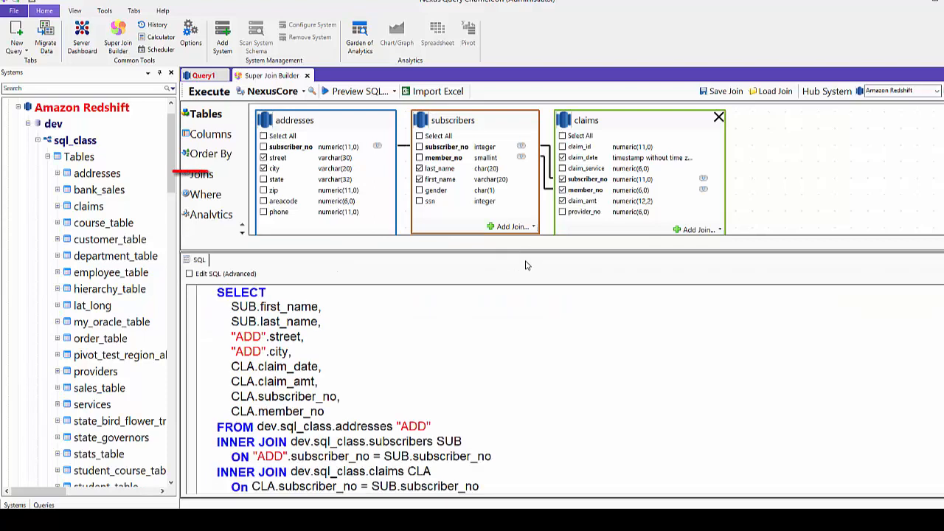
- Reorder the report columns so claim_date and claim_amt come right after last_name, before street and city
left_click(204, 136)
left_click_drag(463, 147, 361, 149)
left_click_drag(483, 147, 402, 145)
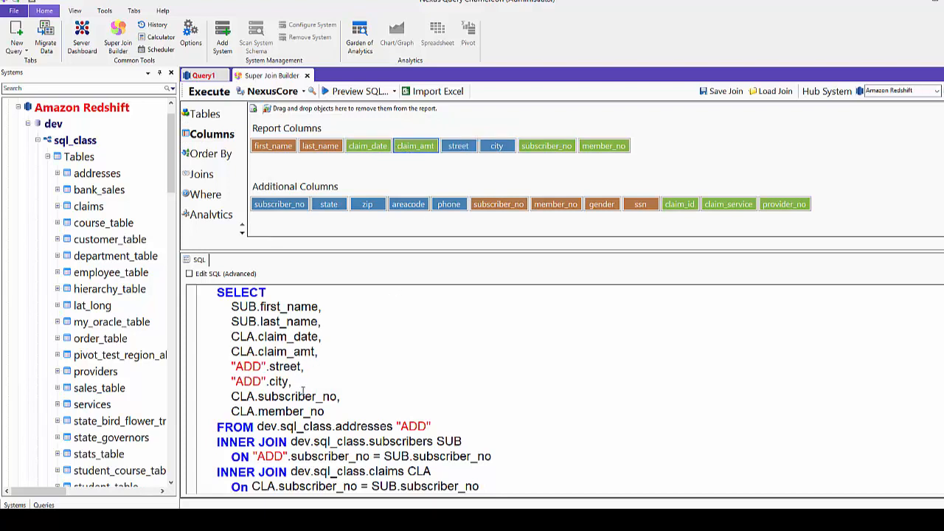
left_click_drag(323, 353, 224, 337)
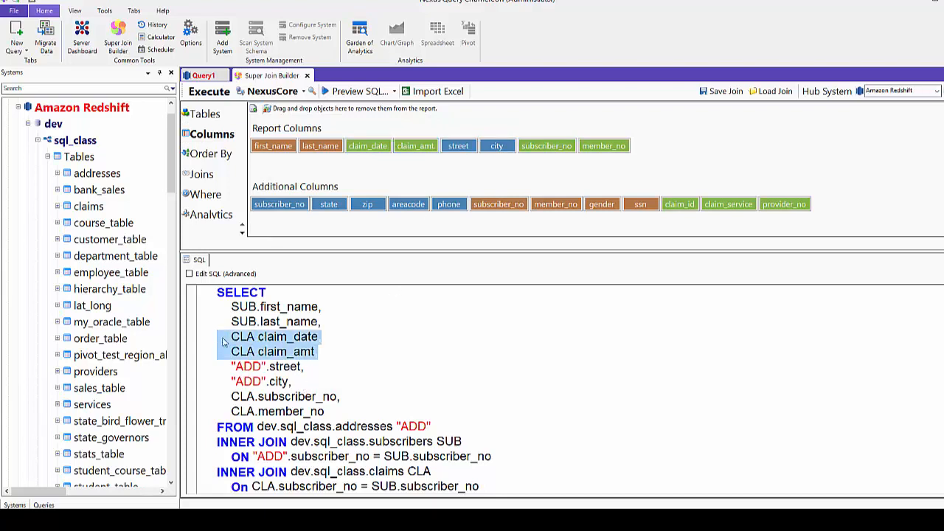
- Sort the query by first_name and last_name ascending and by claim_date descending
left_click(210, 154)
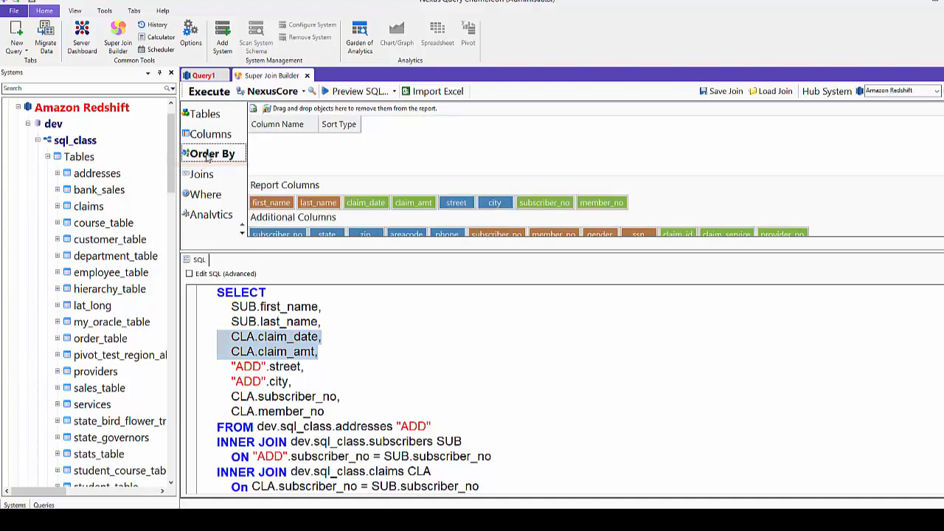
double_click(265, 202)
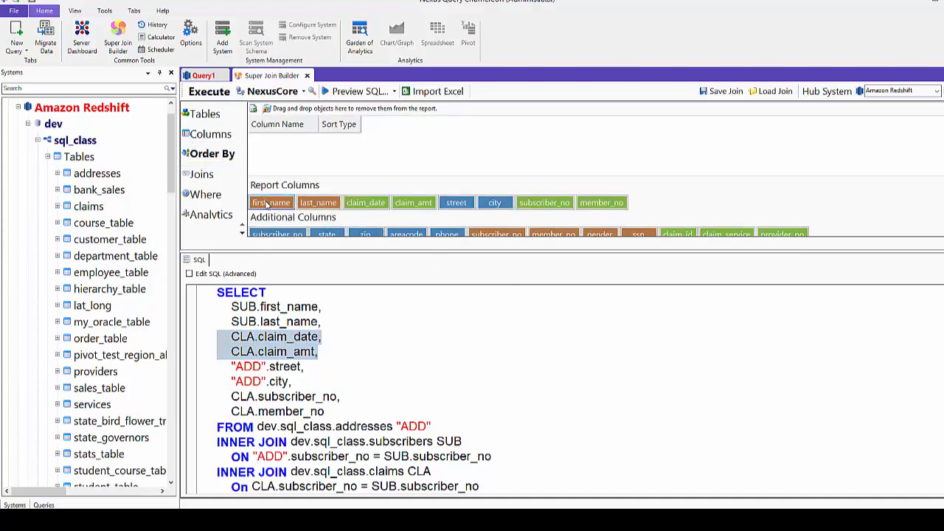
double_click(322, 205)
double_click(367, 204)
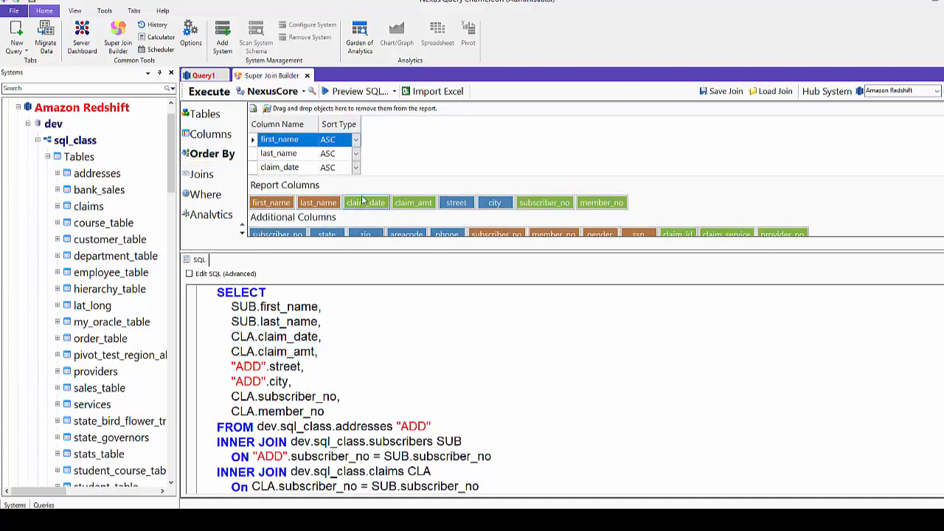
left_click(355, 168)
left_click(340, 186)
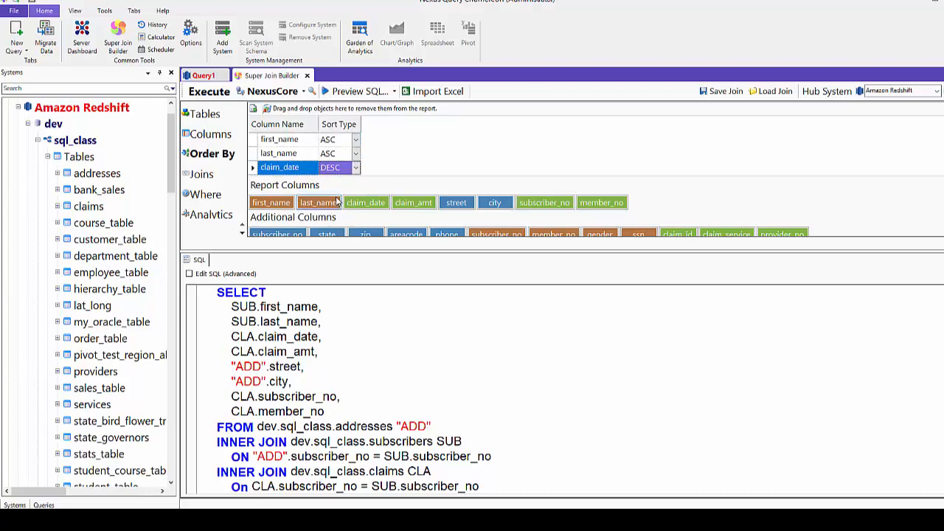
scroll(411, 347, "down", 2)
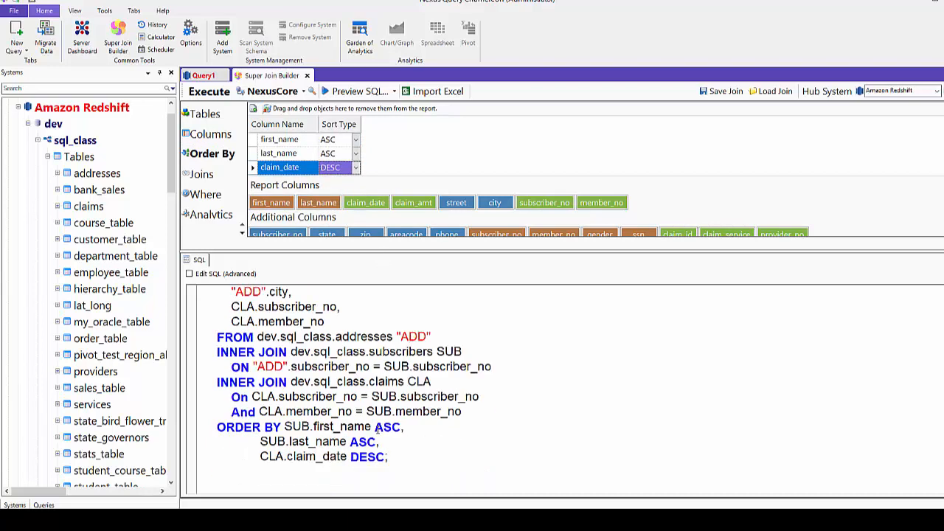
left_click_drag(396, 457, 273, 427)
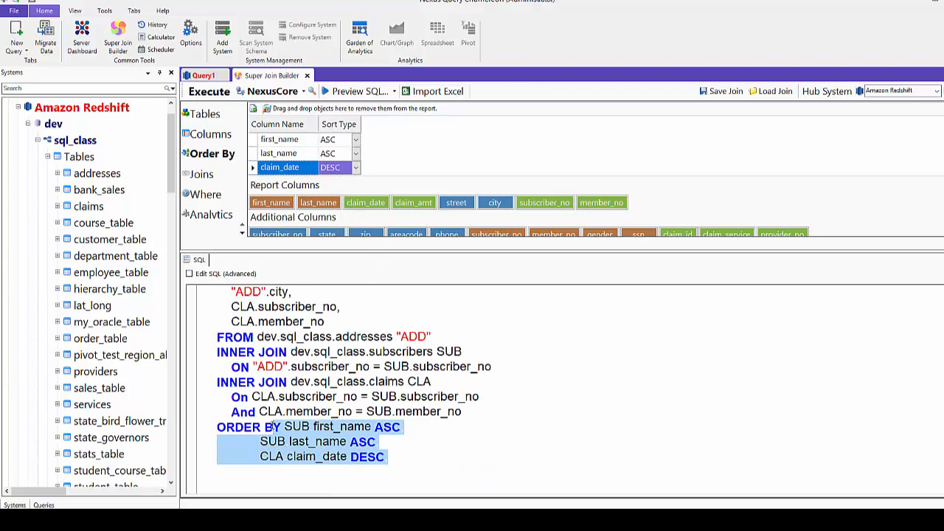
scroll(394, 373, "up", 2)
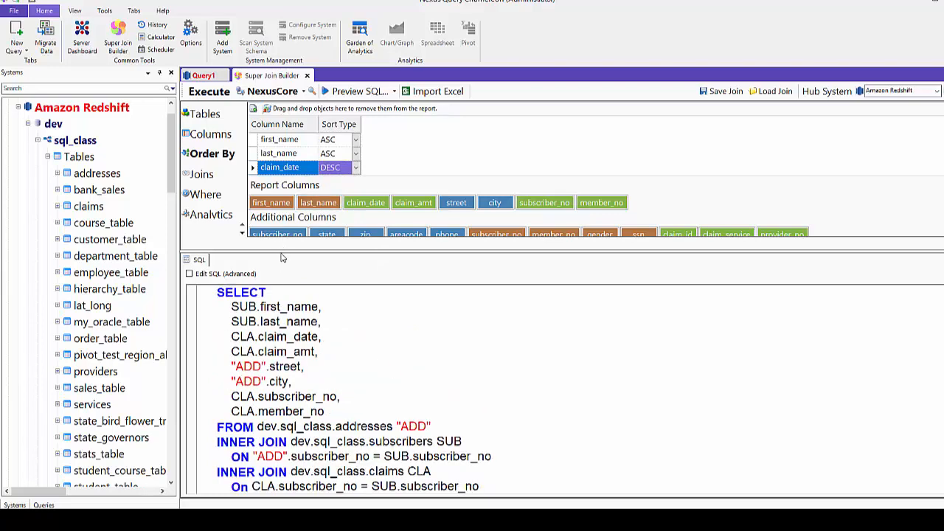
- Run the three-table join of addresses, subscribers and claims
left_click_drag(280, 253, 286, 337)
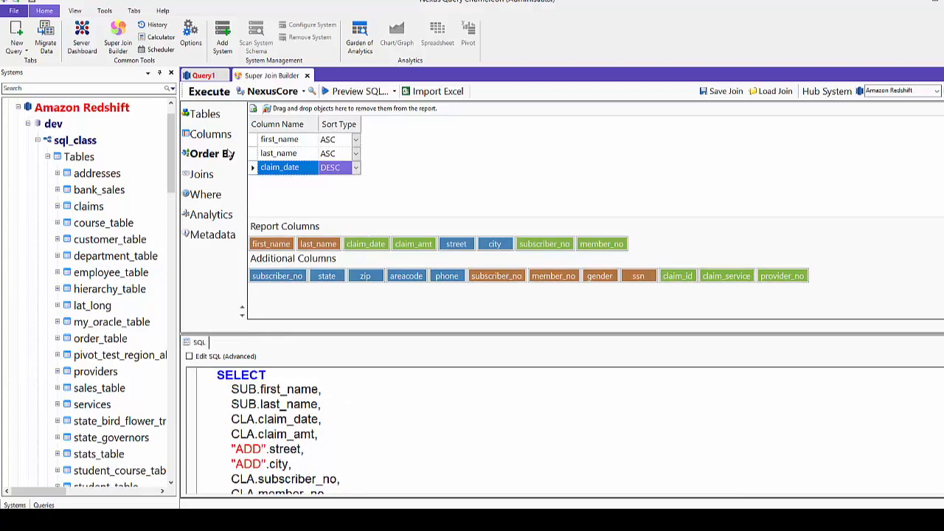
left_click(206, 114)
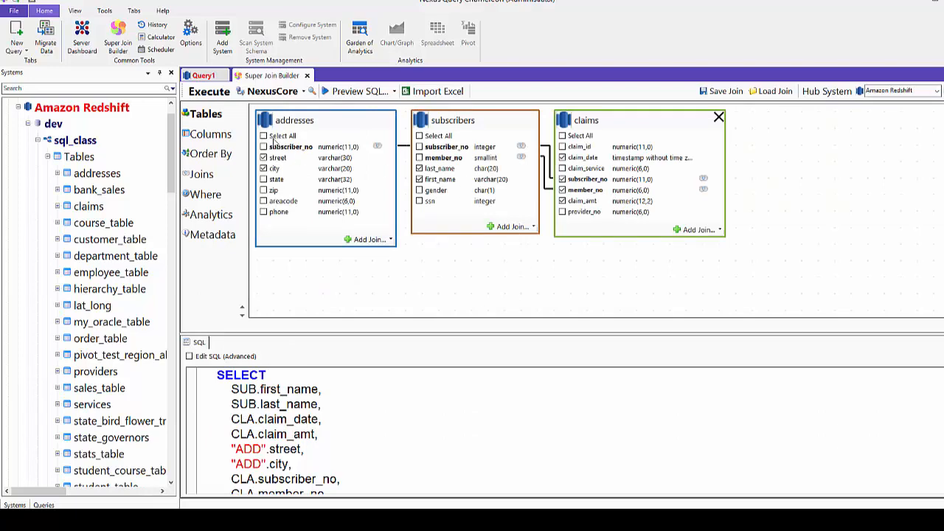
left_click(209, 90)
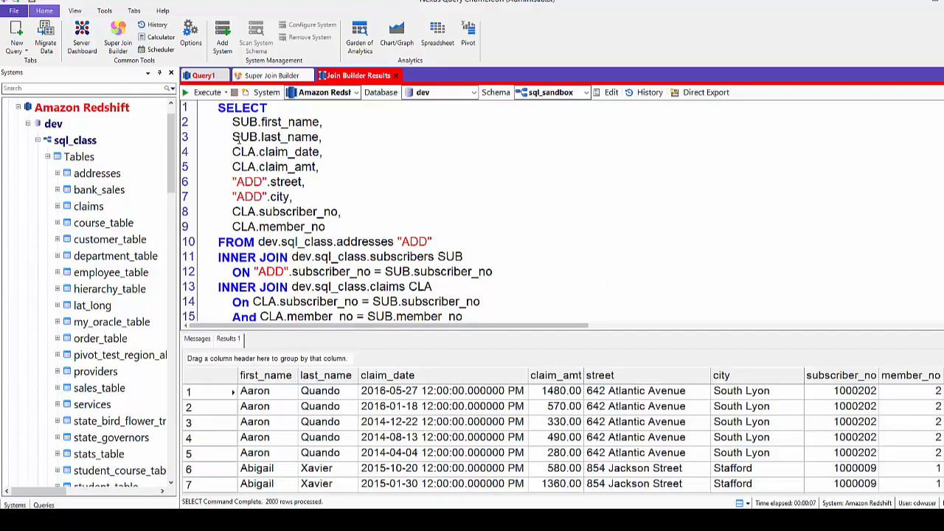
- Add Oracle's SQL_CLASS PROVIDERS table with an inner join to claims, matching provider_code to provider_no
left_click(282, 76)
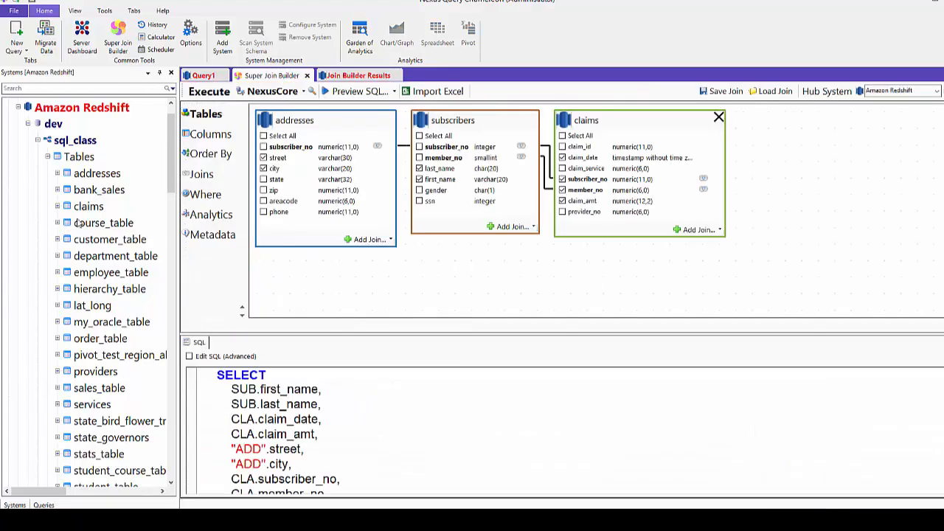
left_click(19, 141)
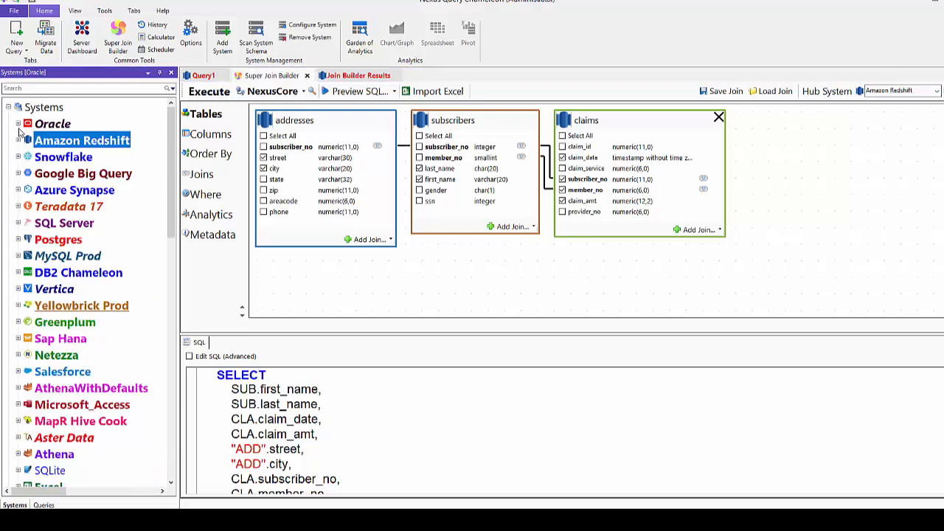
left_click(18, 124)
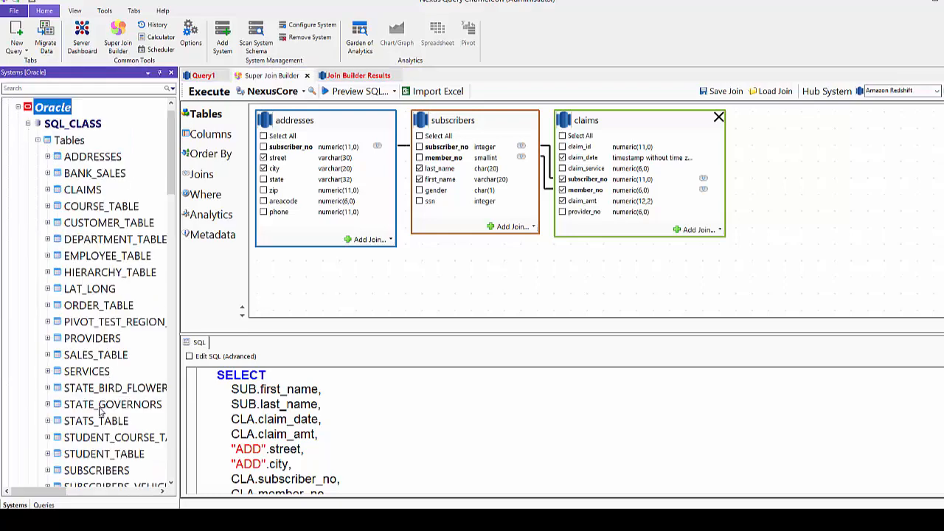
left_click(100, 337)
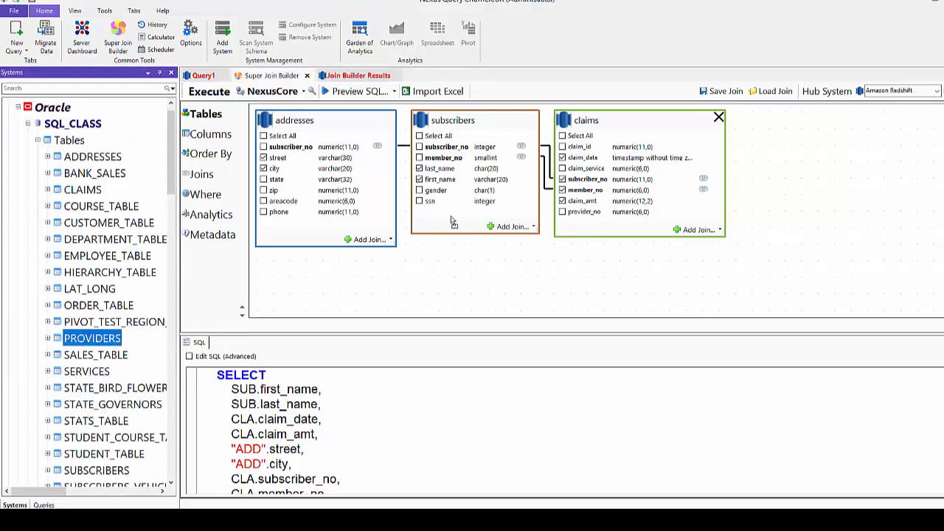
left_click_drag(630, 159, 630, 158)
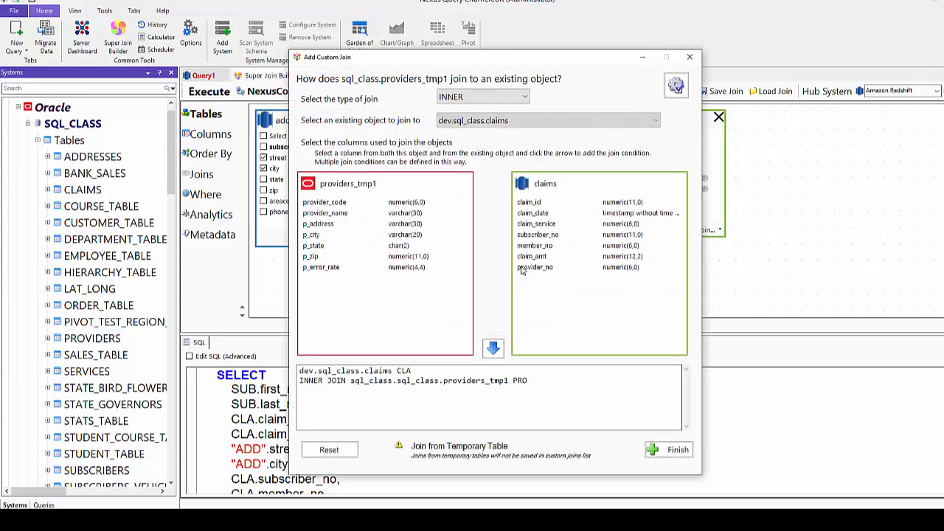
left_click(328, 203)
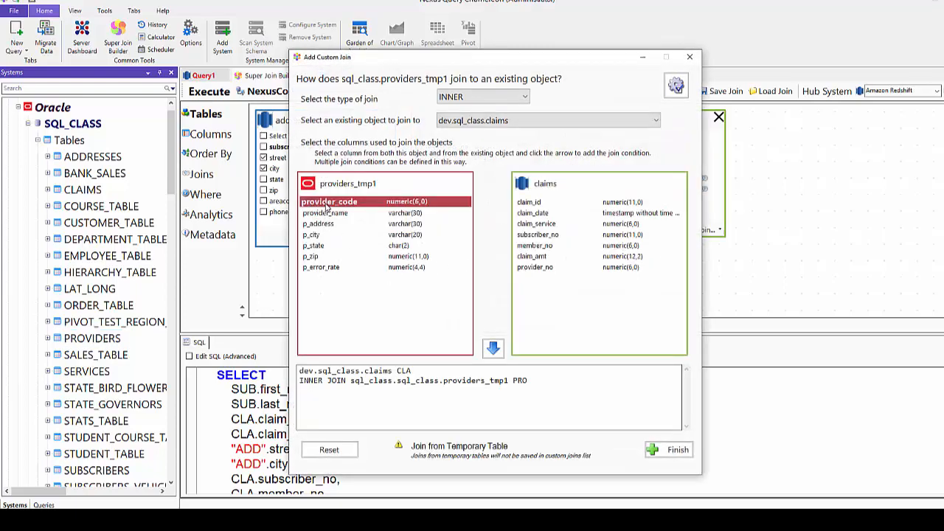
left_click(547, 269)
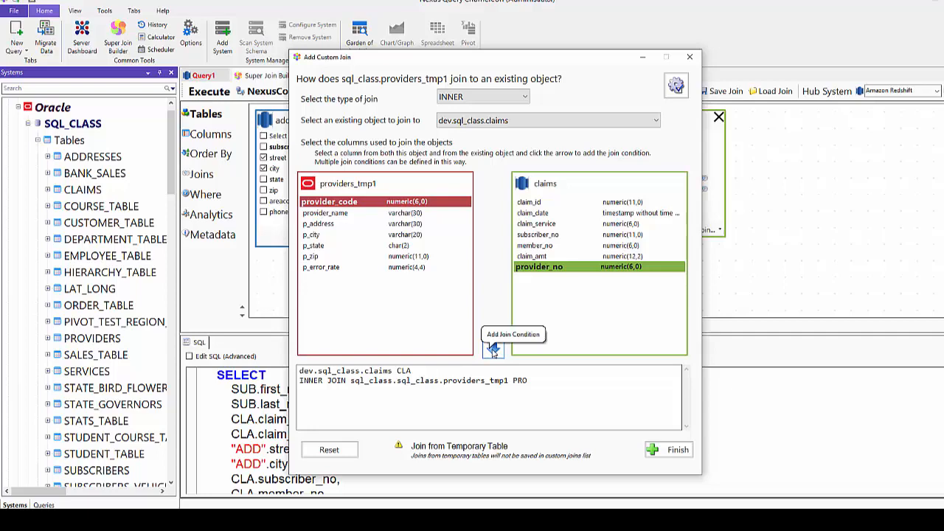
left_click(493, 350)
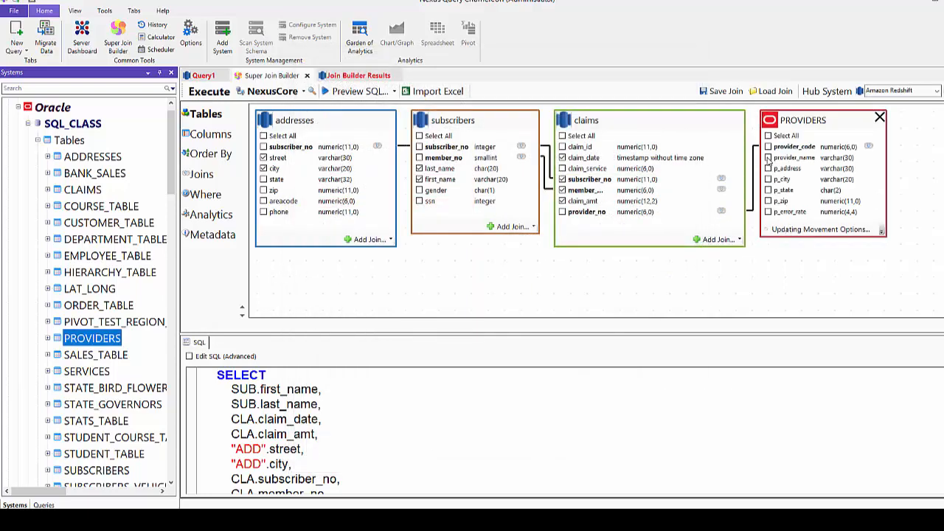
- Include provider_name and p_error_rate from PROVIDERS in the query and check them in the generated SQL
left_click(769, 158)
left_click(769, 212)
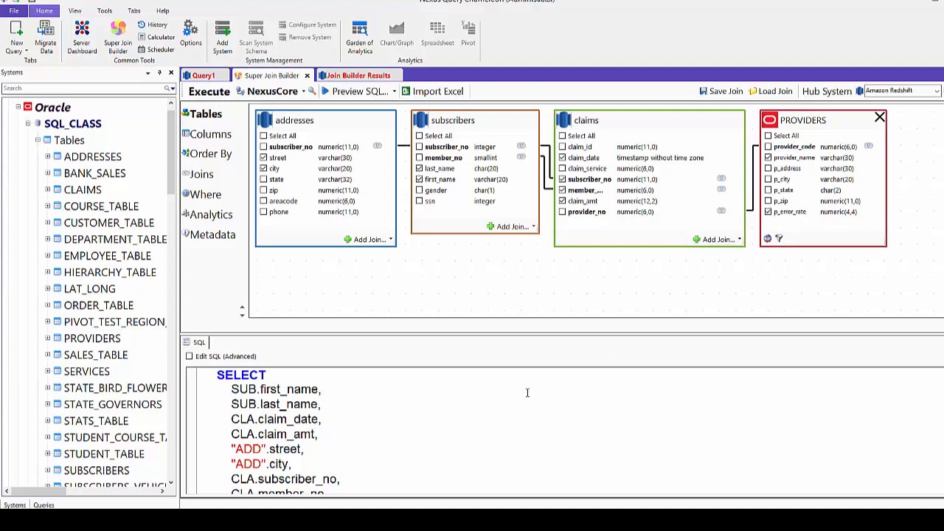
scroll(433, 436, "down", 2)
left_click_drag(343, 436, 215, 418)
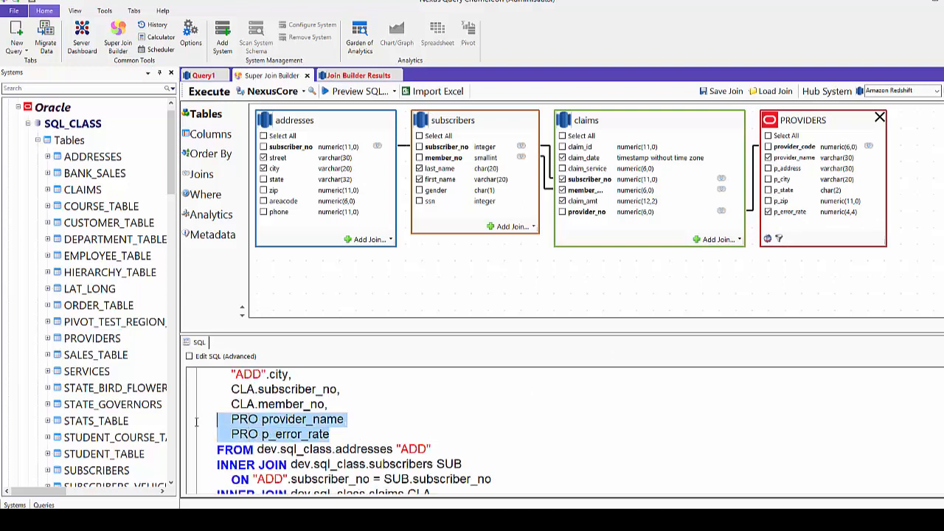
- Inner join Oracle's SERVICES table to claims, matching service_code to claim_service, and include all of its columns
left_click(92, 373)
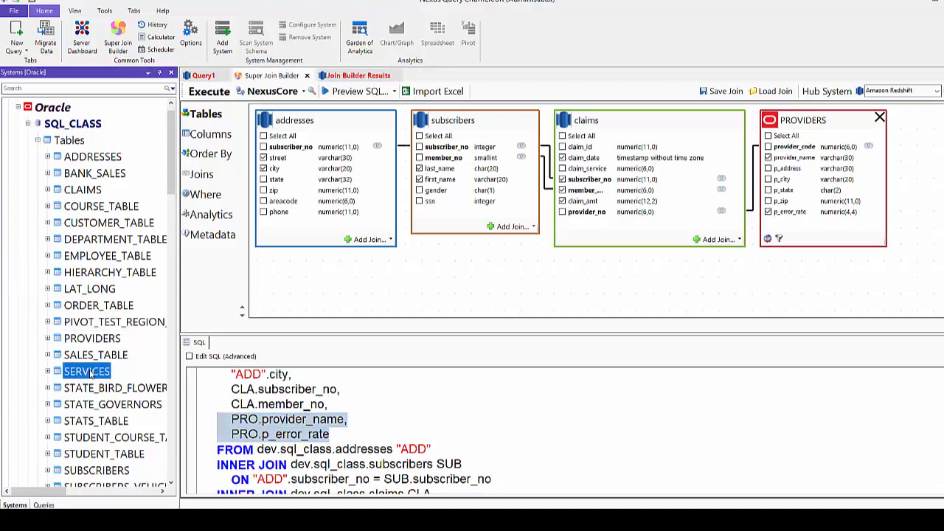
left_click_drag(560, 205, 623, 171)
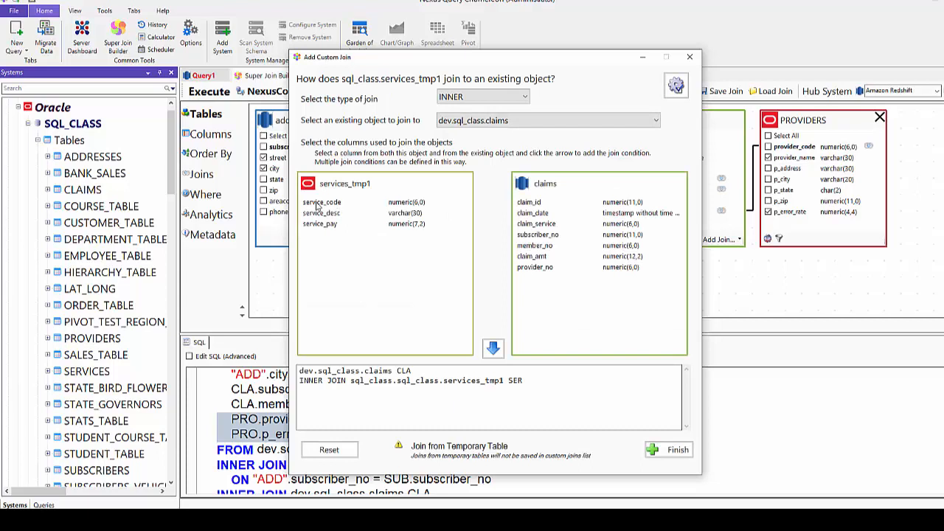
left_click(319, 205)
left_click(519, 225)
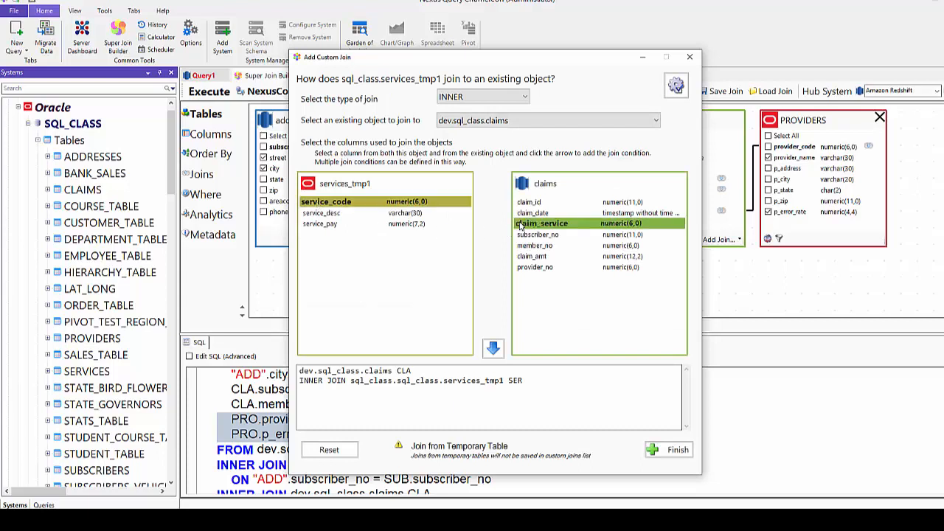
left_click(494, 348)
left_click(667, 449)
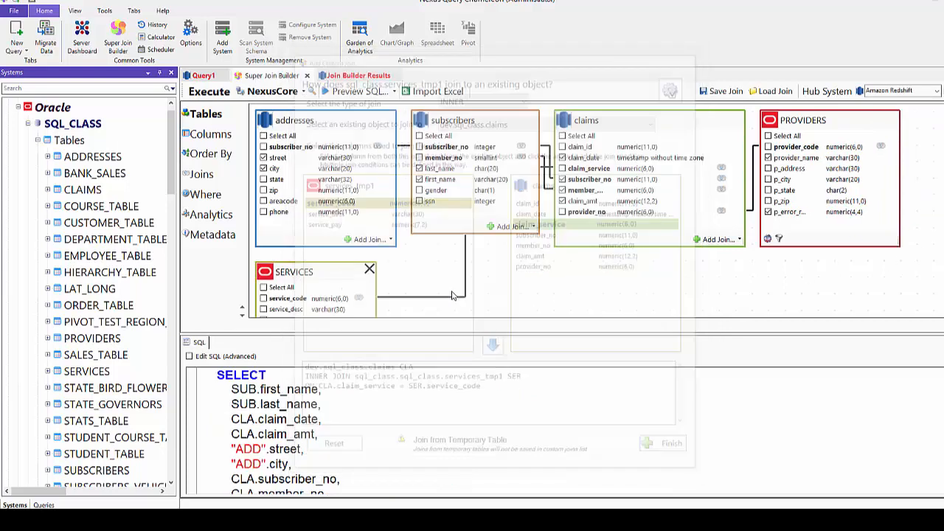
left_click(264, 287)
scroll(271, 291, "down", 1)
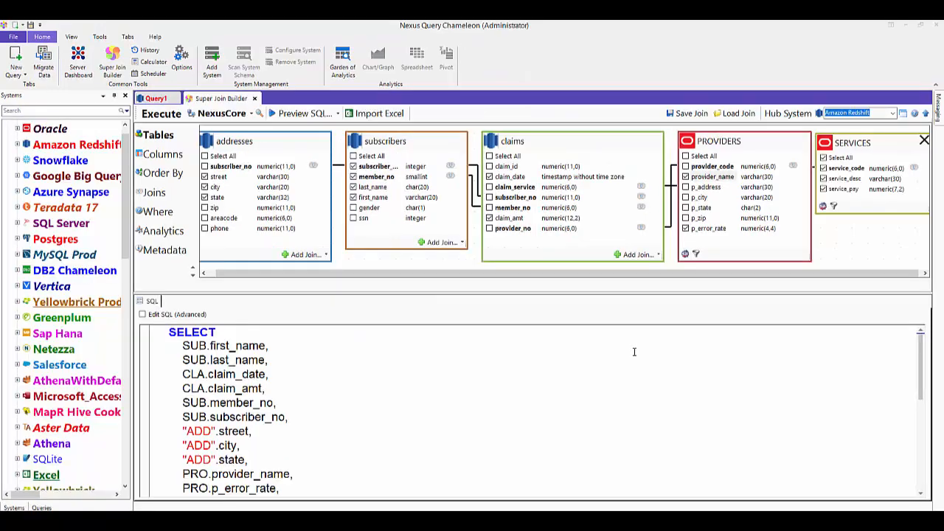
- Enlarge the join canvas so all five joined tables fit, and review the generated SQL down to its join conditions
left_click_drag(463, 293, 468, 320)
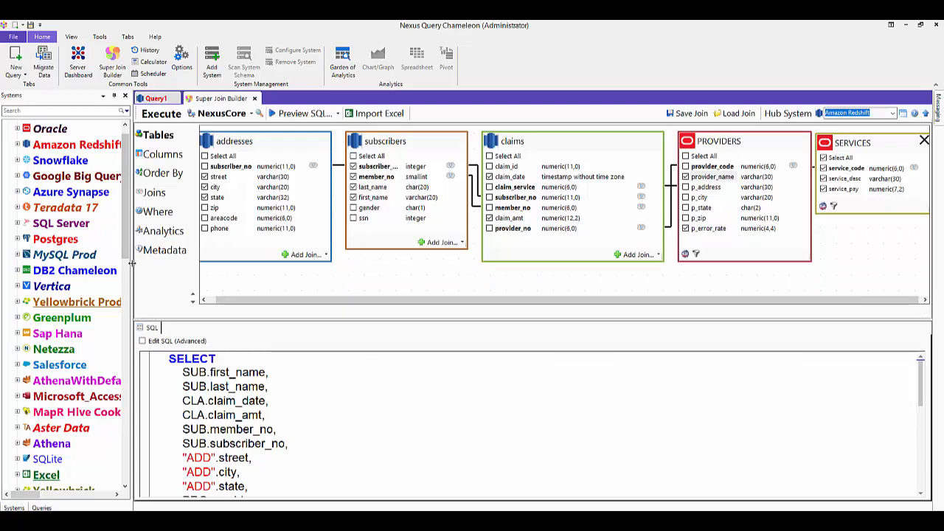
left_click_drag(131, 267, 32, 264)
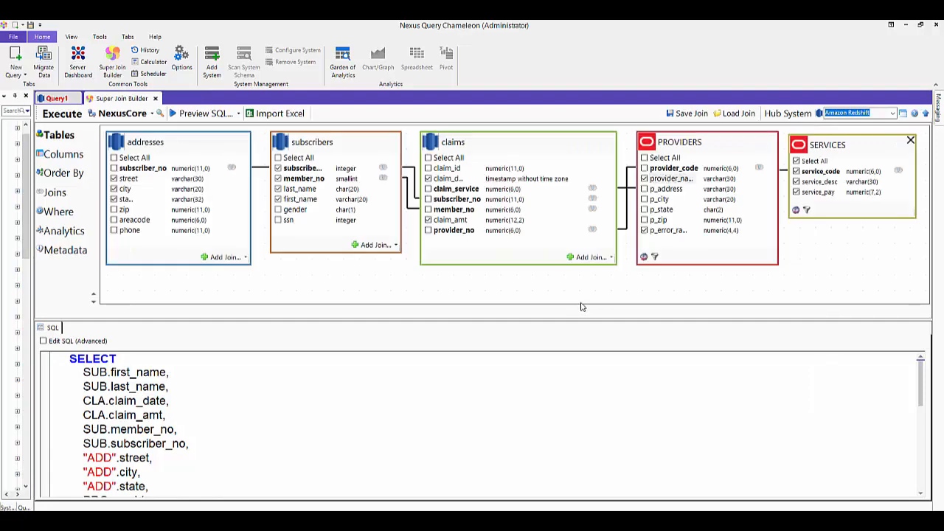
scroll(191, 392, "down", 7)
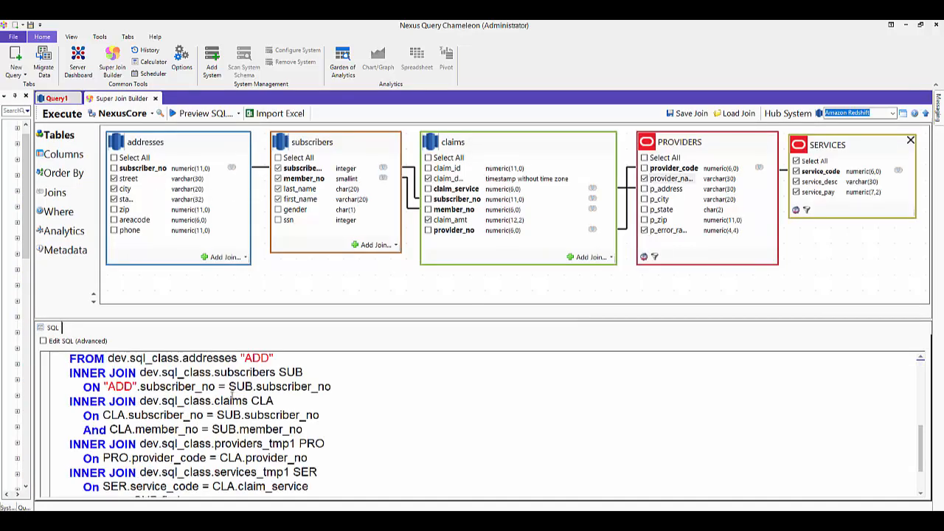
scroll(231, 388, "up", 7)
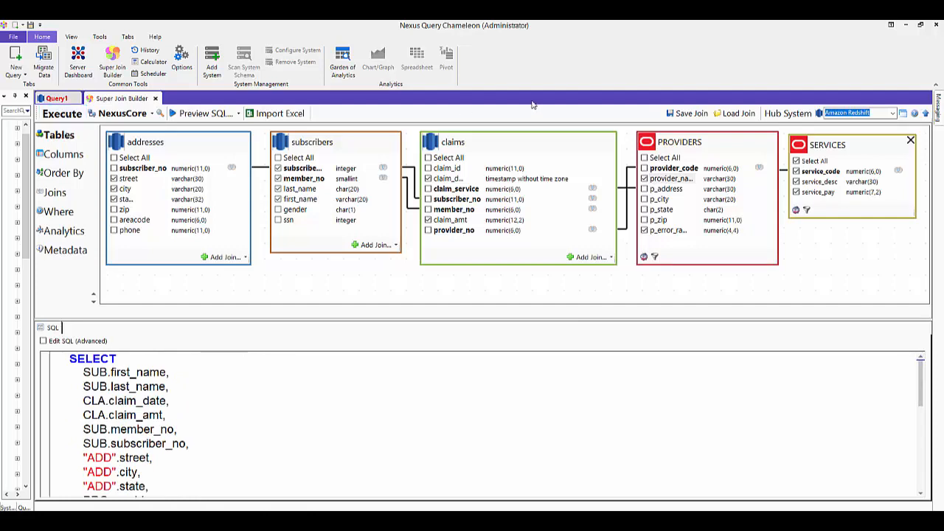
- Save the five-table join under the name "Amazon Redshift and Oracle Federated Query" with its thumbnail image
left_click(688, 113)
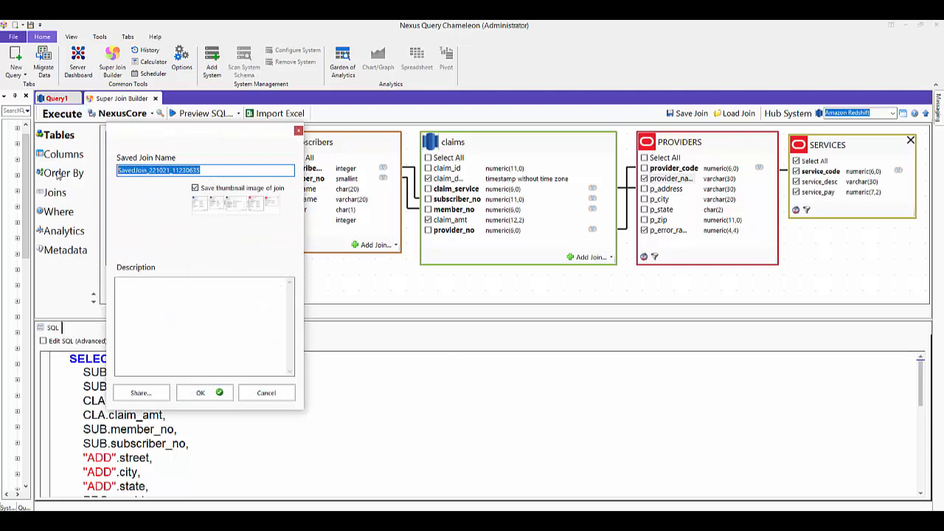
type("Amazon Redshift and Oracle Federated Query")
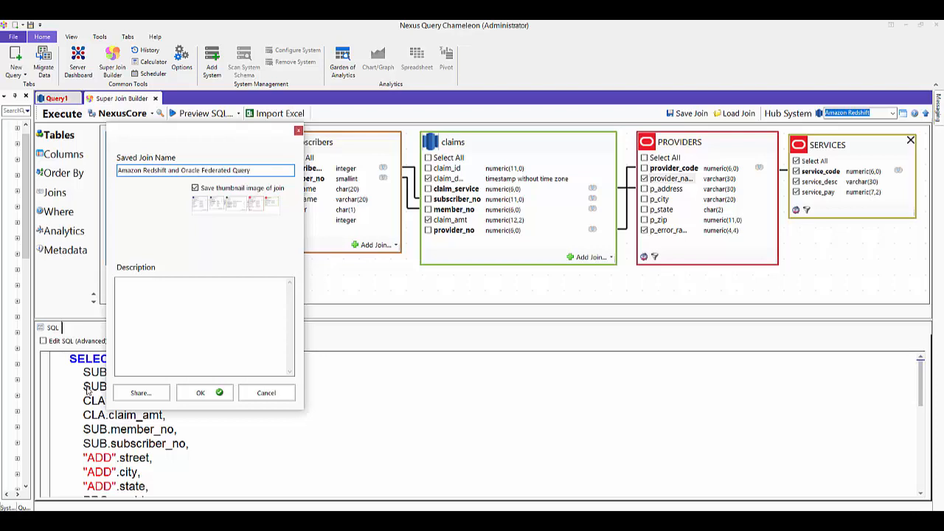
left_click(204, 391)
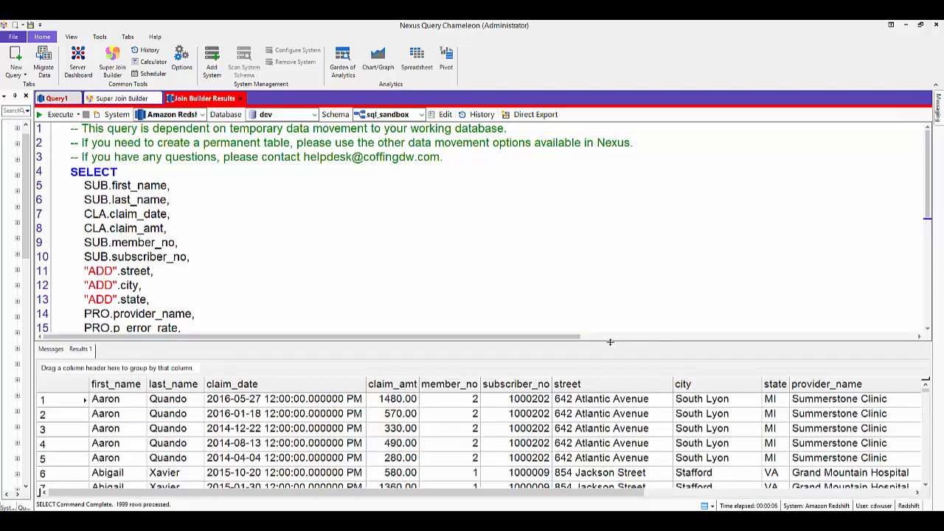
- Run the five-table join on the Amazon Redshift hub and enlarge the results grid to look across its columns
left_click_drag(610, 342, 602, 248)
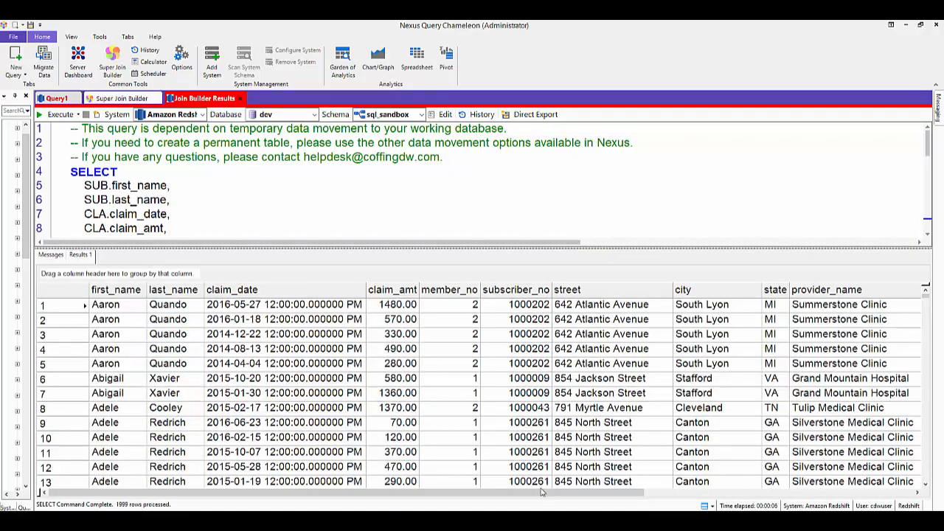
left_click_drag(542, 492, 391, 484)
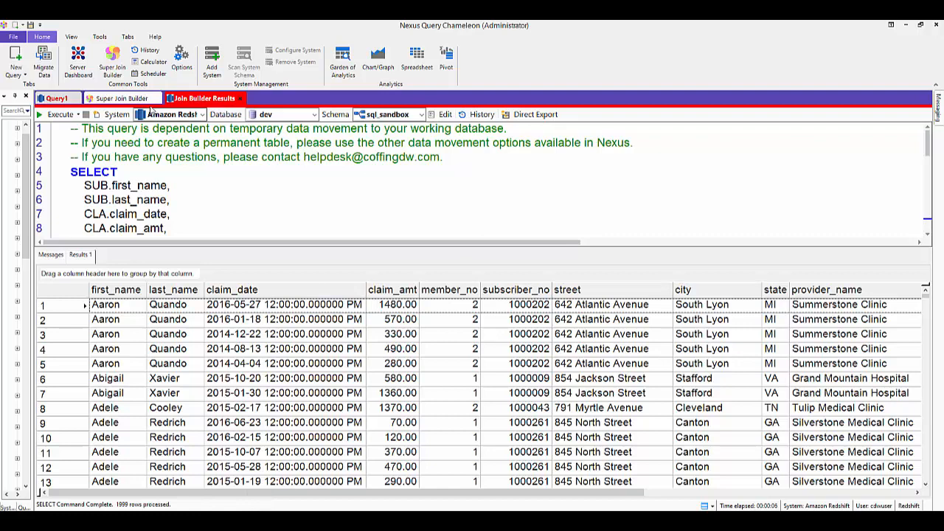
- Change the join's hub system to Oracle, moving the data by Bulk Copy into the SQL_CLASS database
left_click(121, 98)
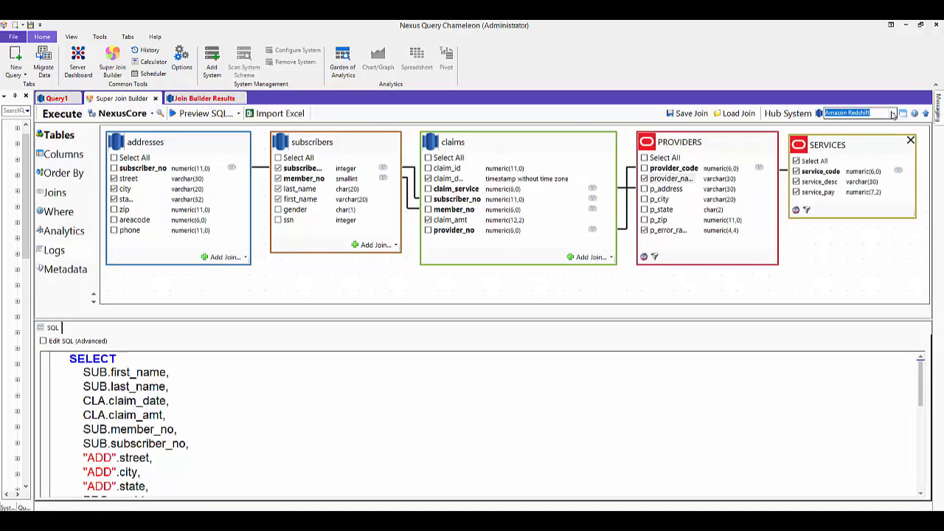
left_click(892, 113)
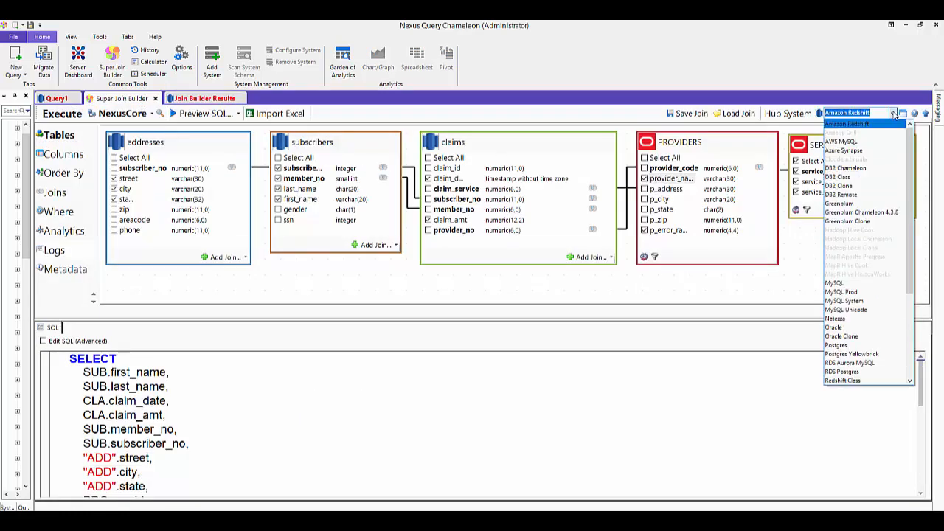
left_click(849, 327)
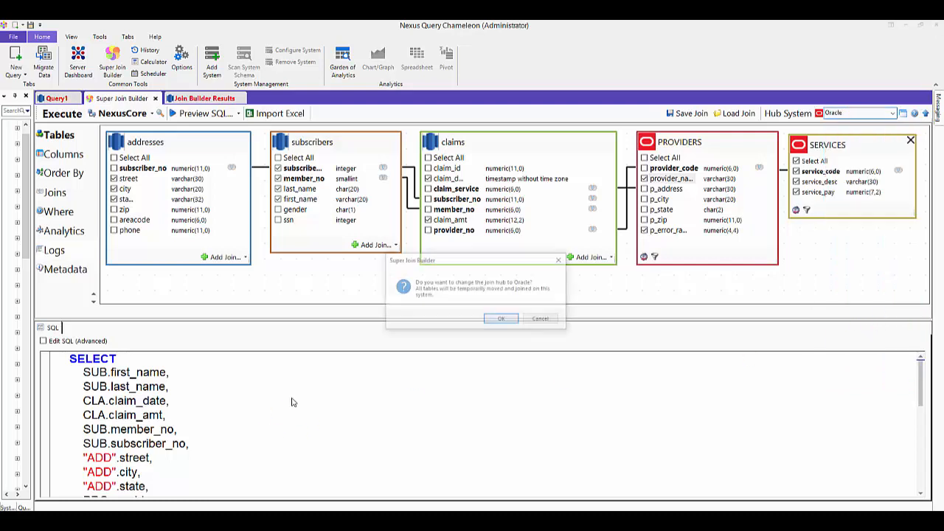
left_click(502, 320)
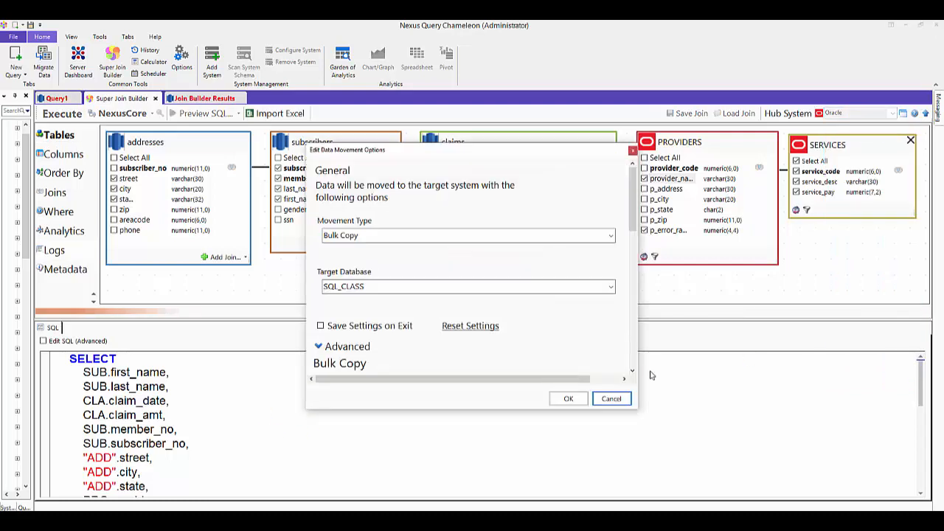
left_click(580, 400)
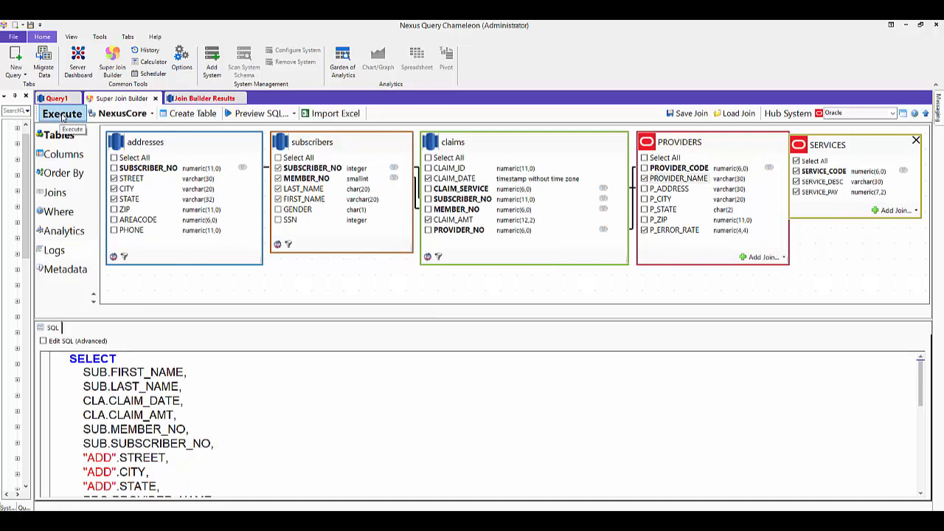
- Run the federated join on the Oracle hub and compare its enlarged results with the Redshift results
left_click(63, 116)
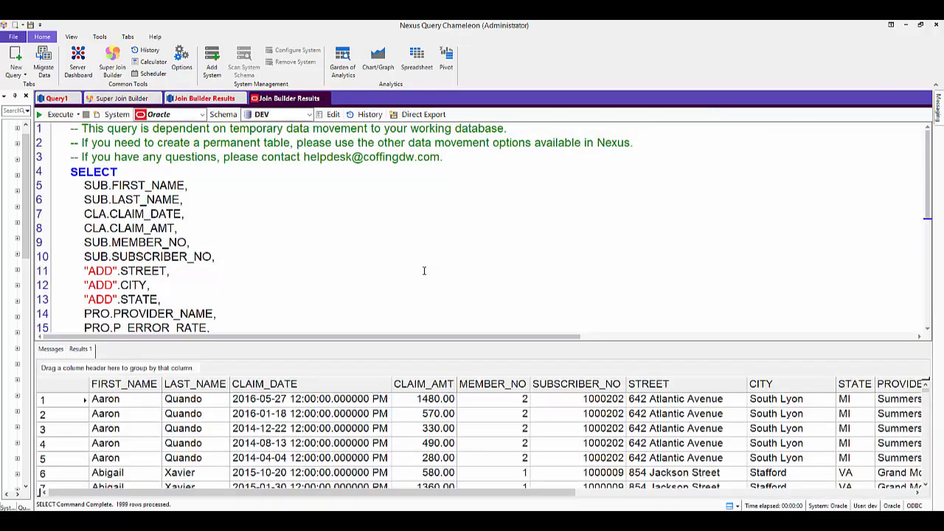
left_click_drag(360, 340, 363, 219)
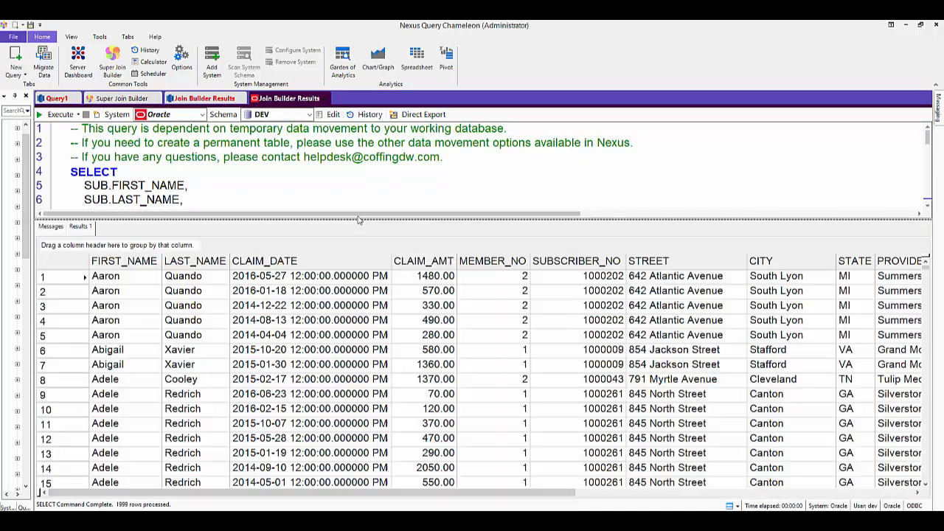
left_click(205, 98)
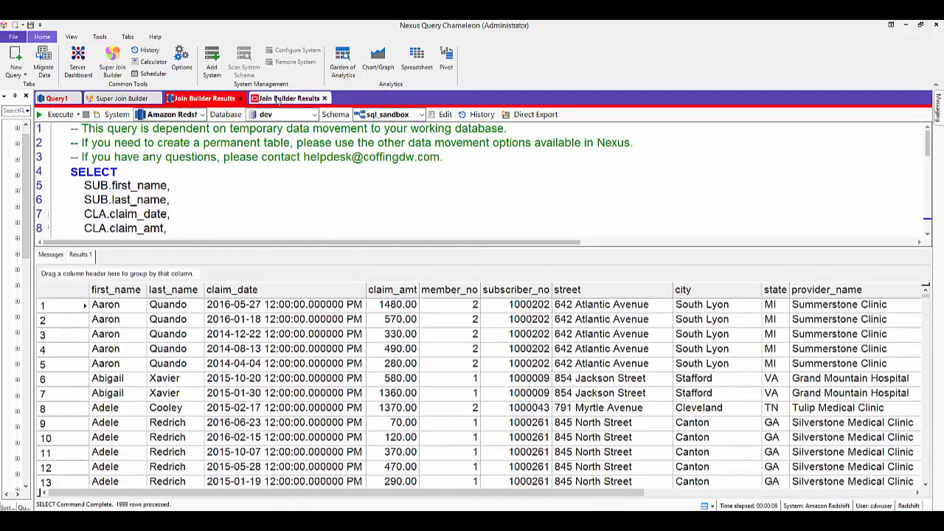
left_click(284, 99)
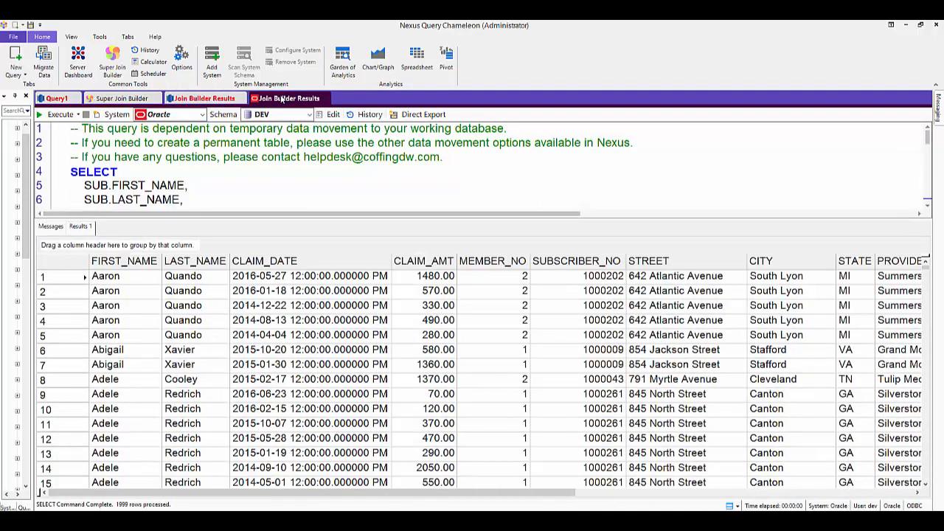
- Change the join's hub system to My PC so all selected tables are joined on the local machine
left_click(127, 101)
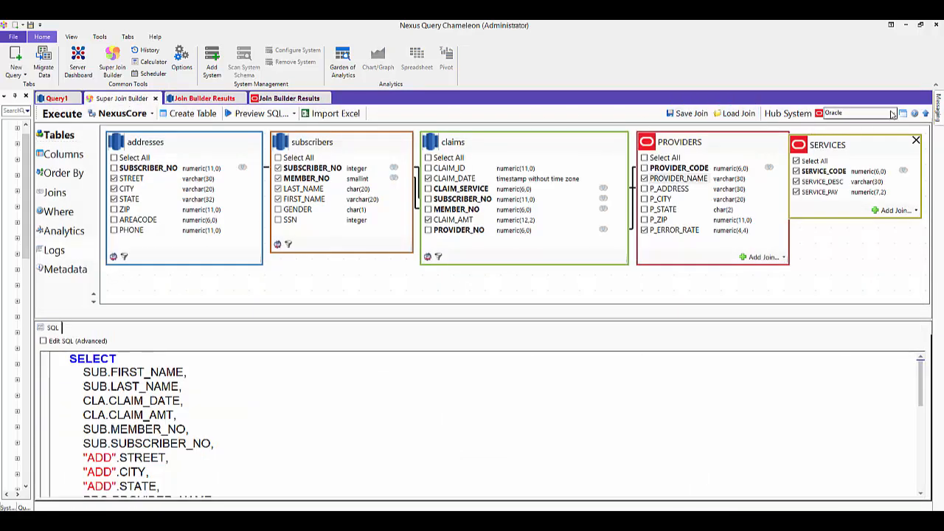
left_click(892, 114)
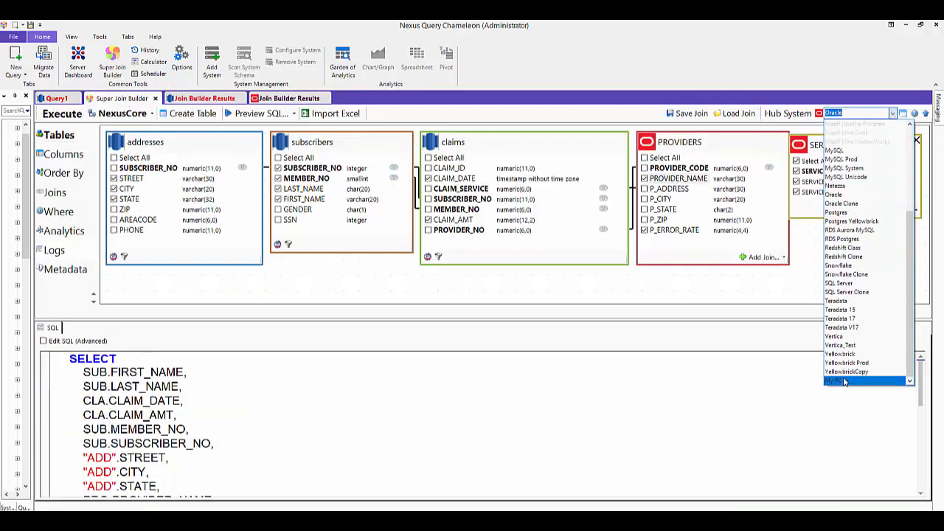
left_click(845, 381)
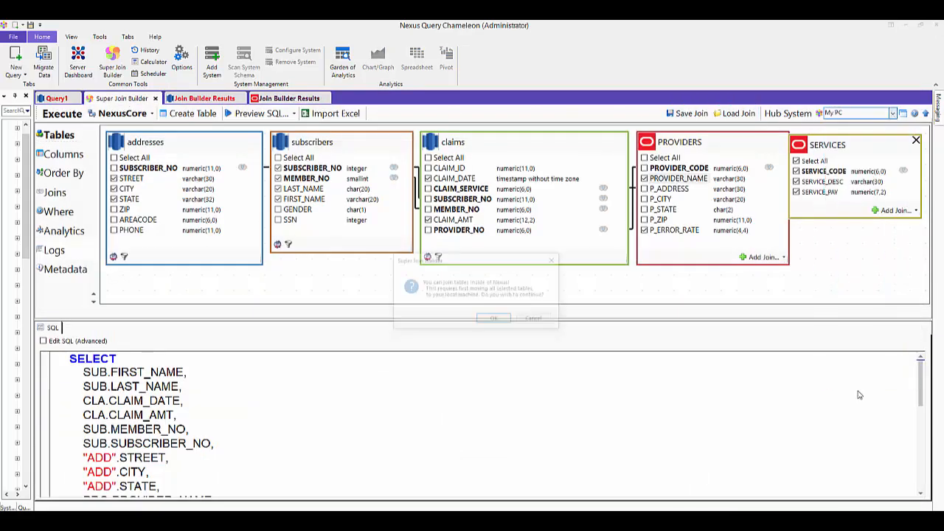
left_click(494, 320)
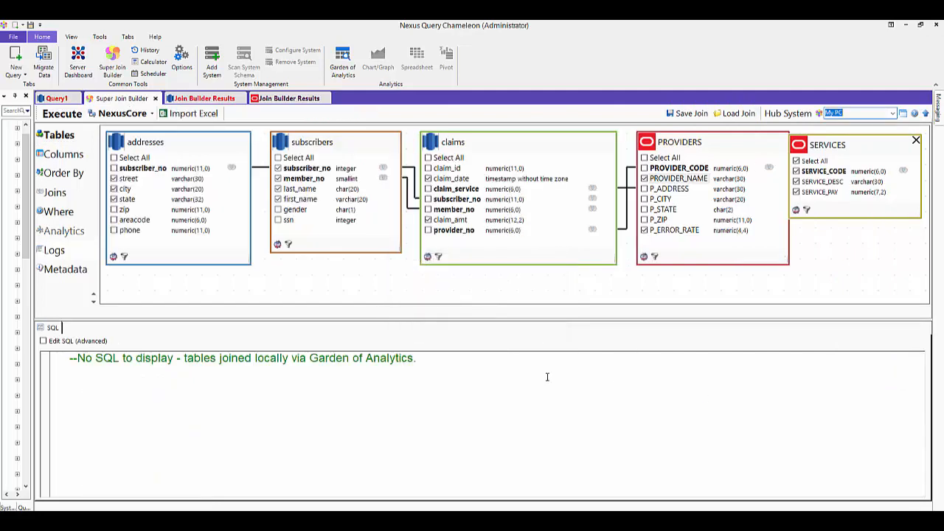
- Run the join locally on My PC and compare its enlarged results with the Oracle and Redshift results
left_click(59, 112)
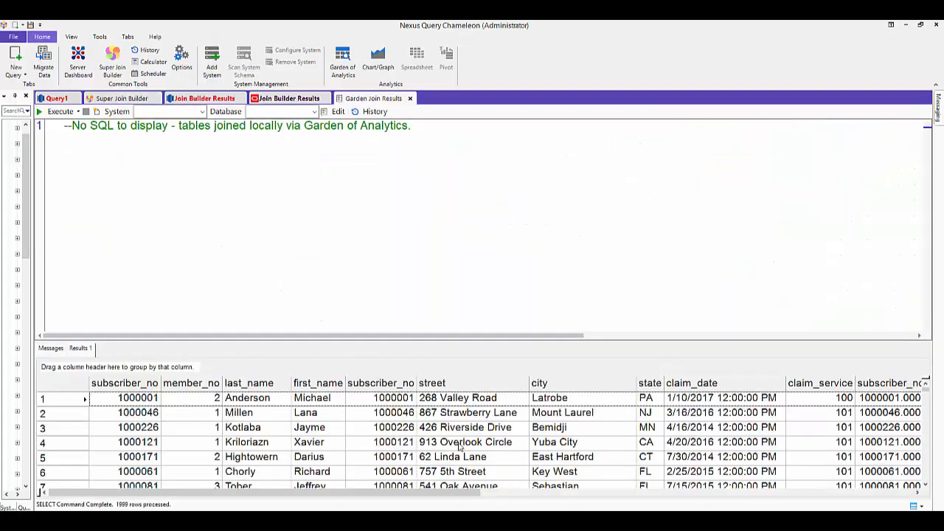
left_click_drag(452, 341, 445, 189)
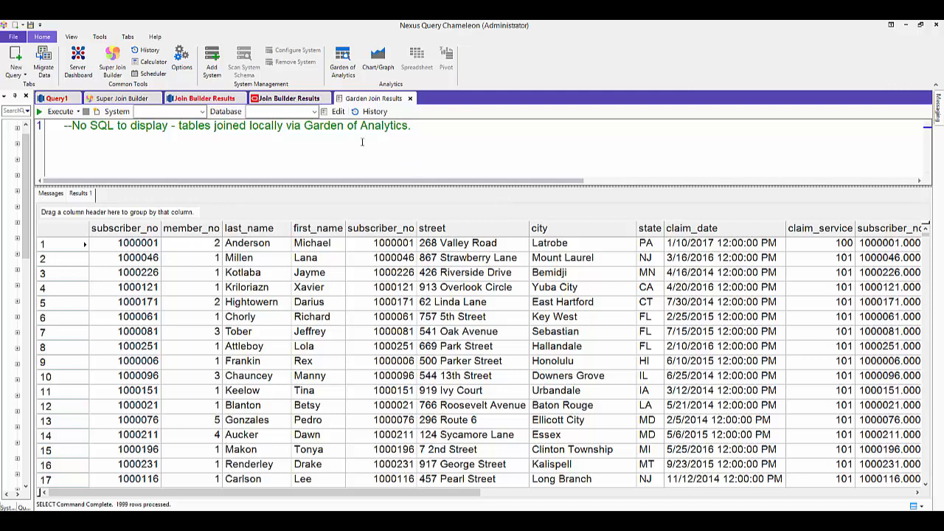
left_click(292, 99)
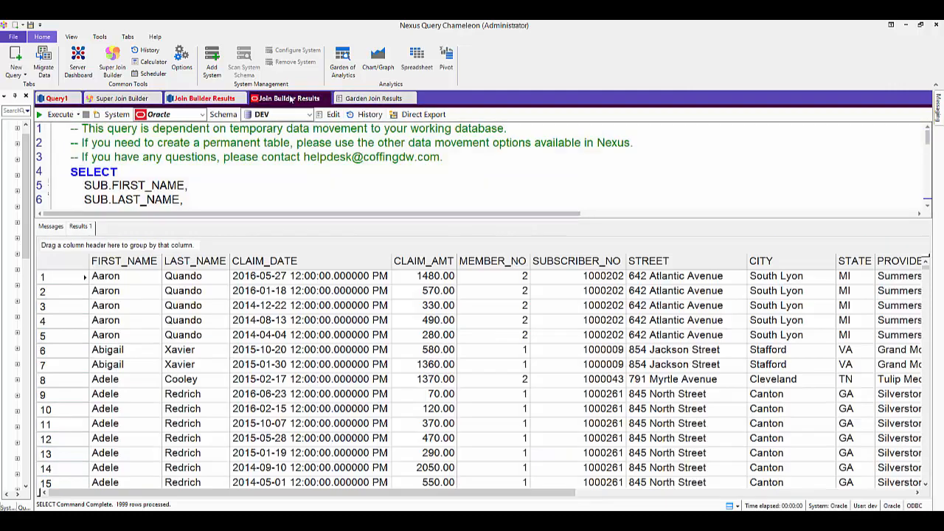
left_click(210, 99)
- Execute the join on the NexusCore server with the Return Result Set action and enlarge the returned results
left_click(130, 100)
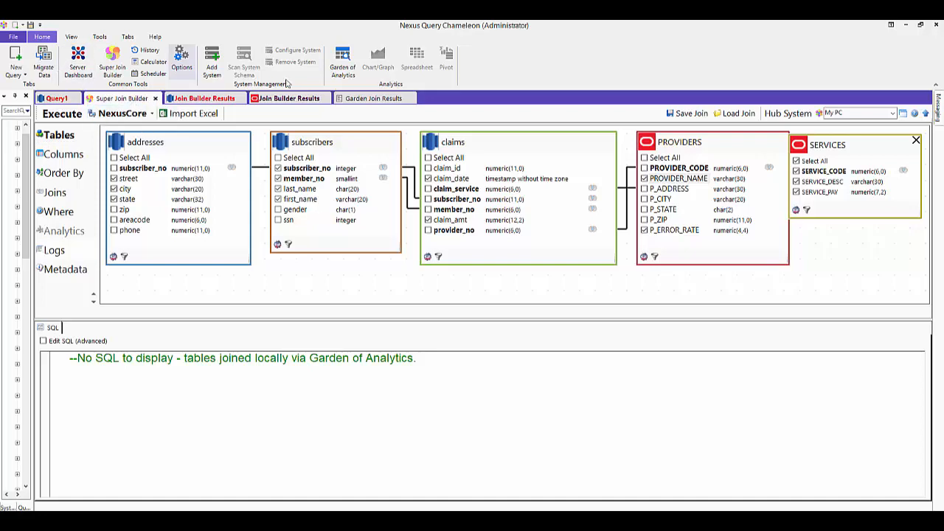
left_click(152, 115)
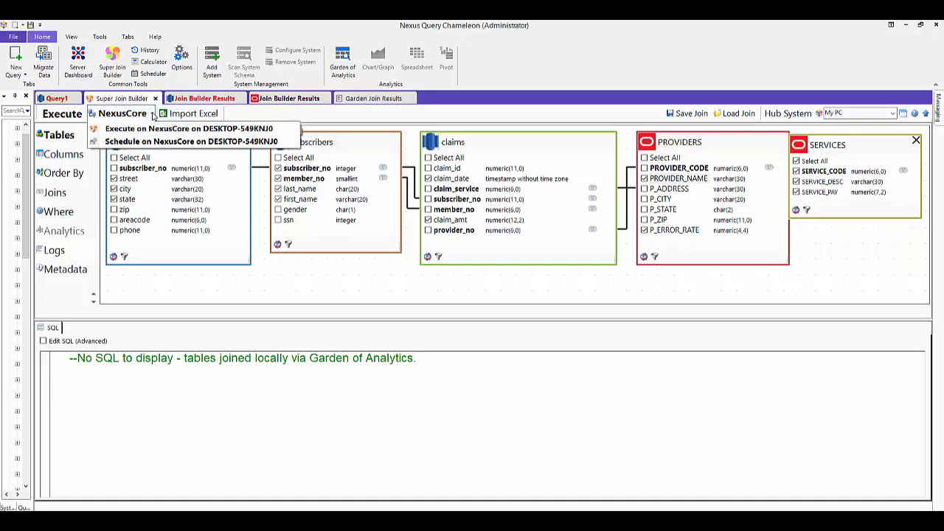
left_click(153, 129)
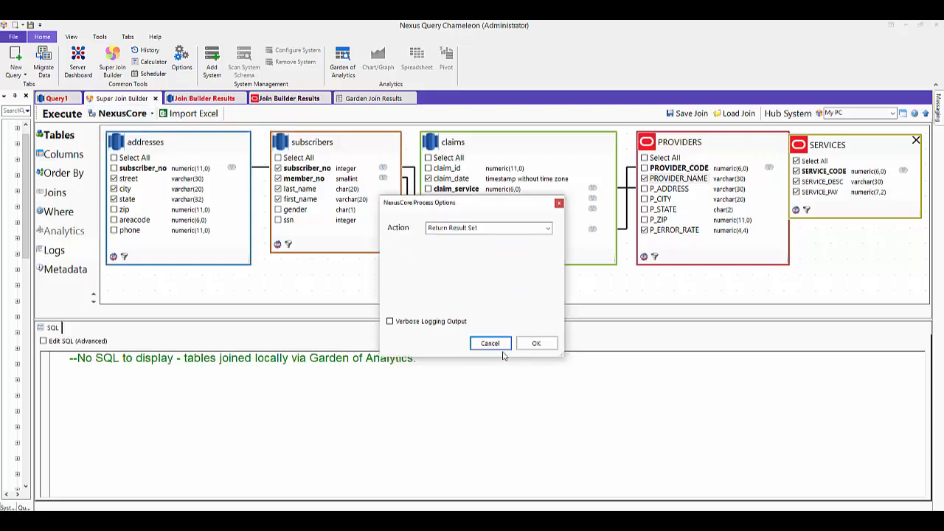
left_click(526, 345)
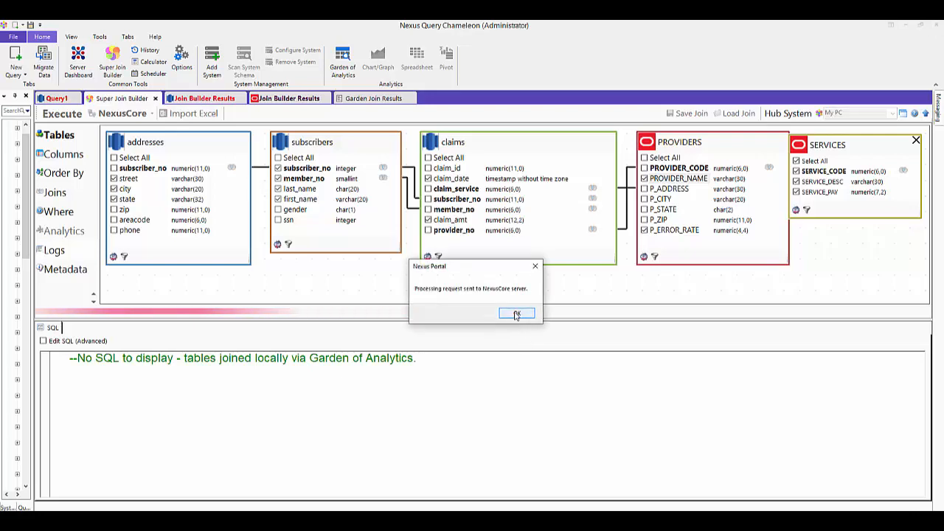
left_click(517, 313)
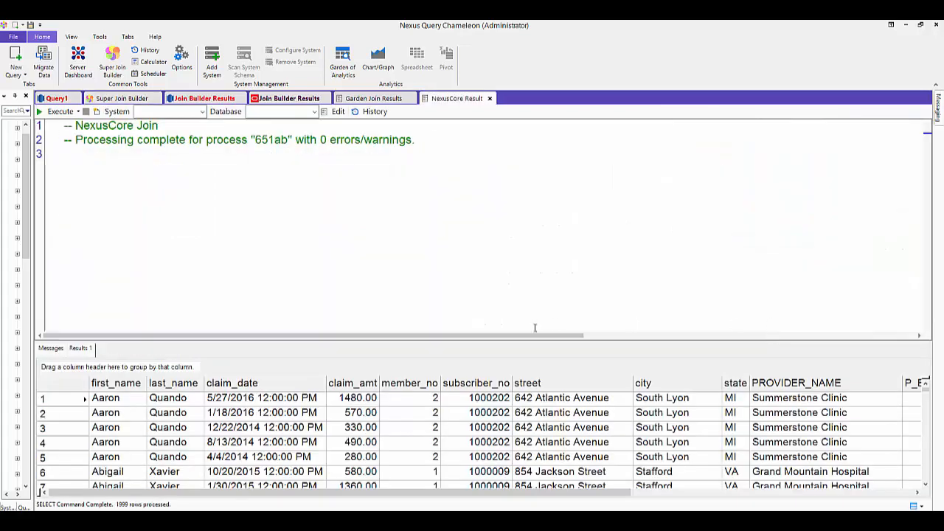
left_click_drag(399, 341, 466, 244)
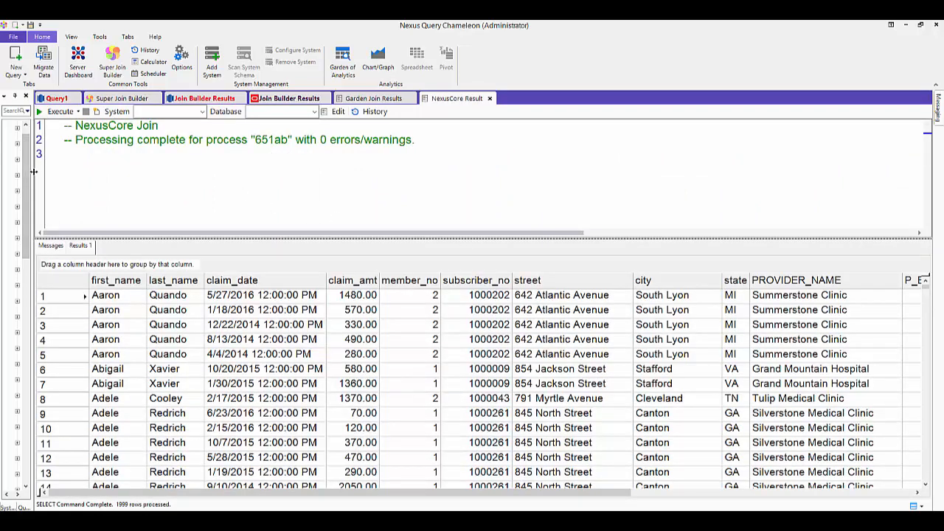
- Widen the systems tree and add the saved join "Amazon Redshift and Oracle Federated Query" to the Federated Queries favorites
left_click_drag(34, 176, 302, 184)
scroll(118, 339, "down", 10)
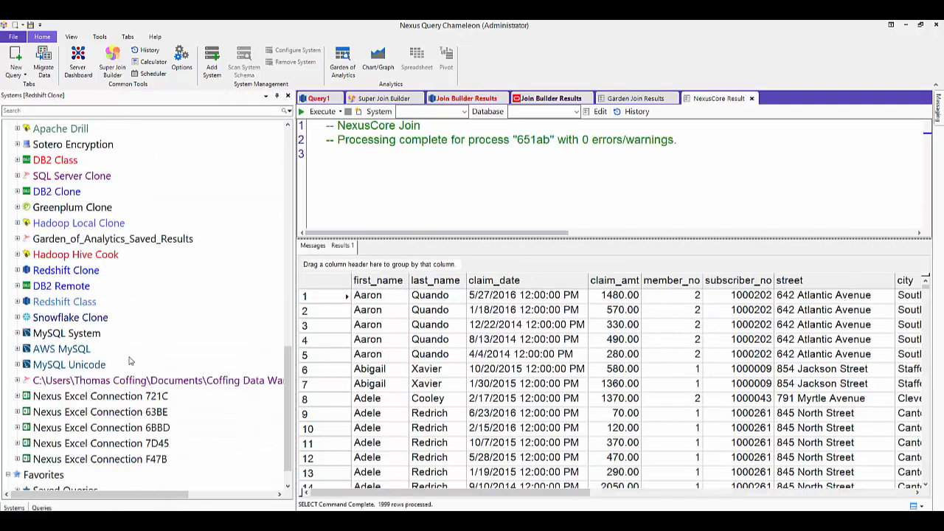
right_click(85, 477)
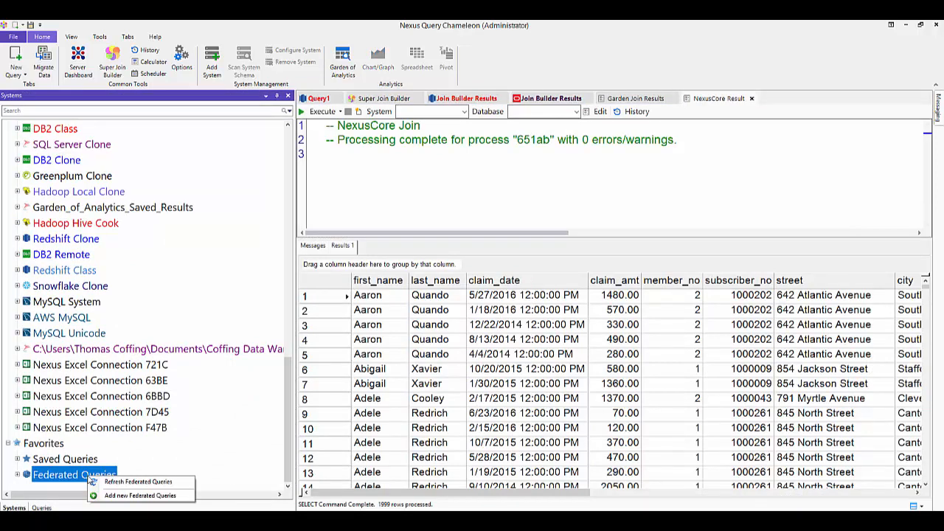
left_click(112, 498)
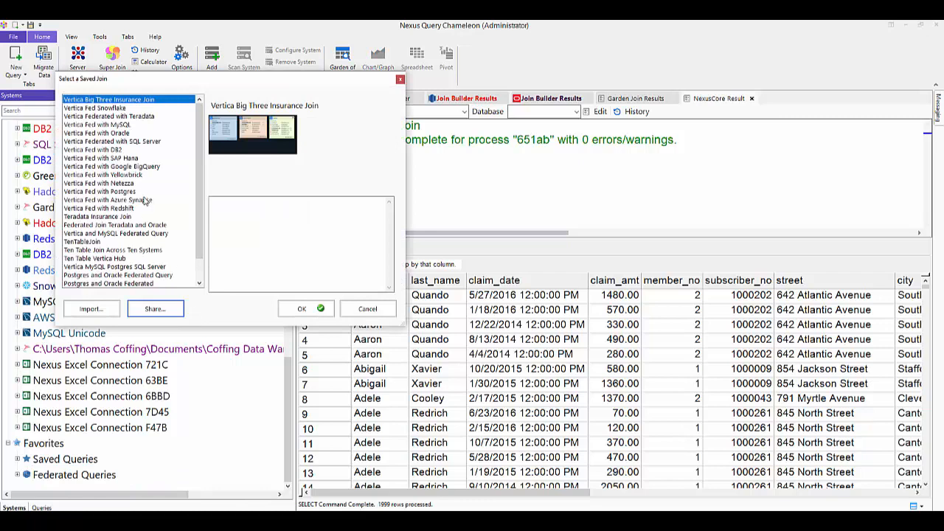
scroll(146, 204, "down", 1)
left_click(152, 285)
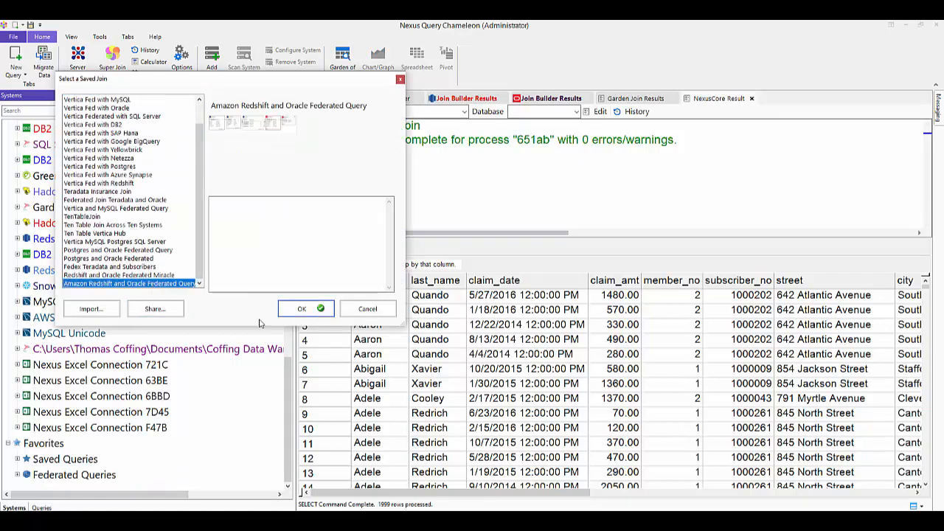
left_click(308, 308)
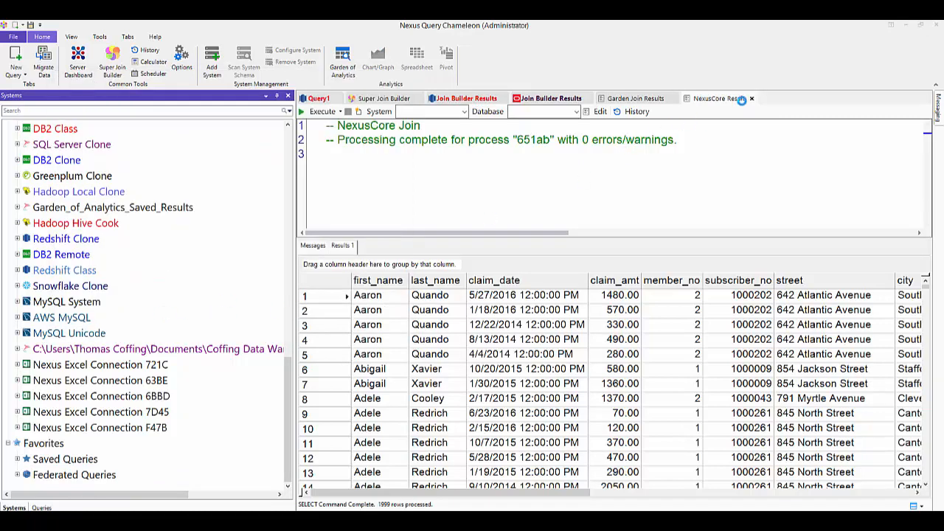
- Close the NexusCore, Garden and Join Builder results and the Super Join Builder, keeping only Query1 open
left_click(751, 98)
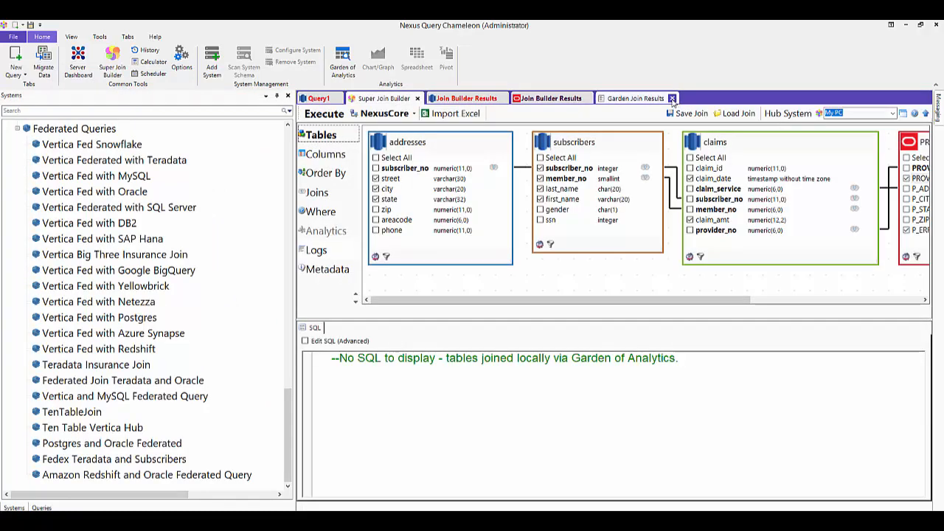
left_click(675, 98)
left_click(502, 99)
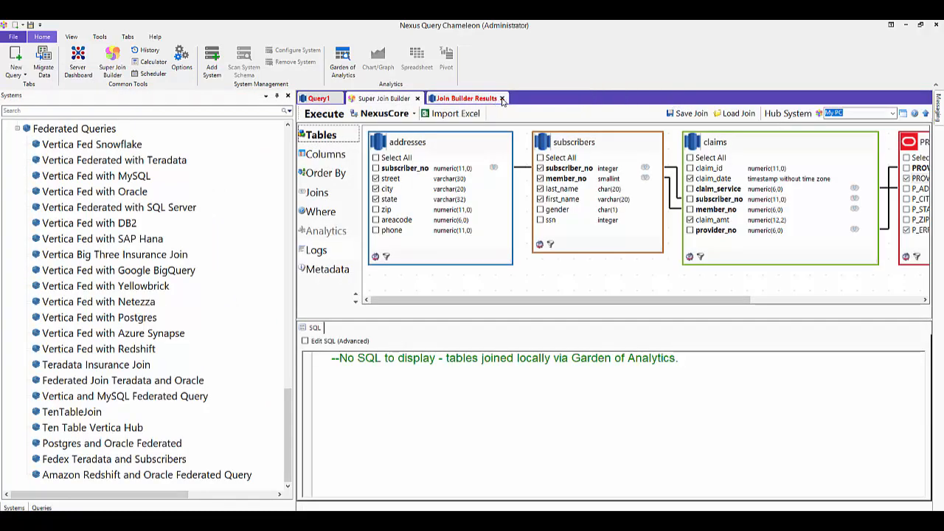
left_click(503, 99)
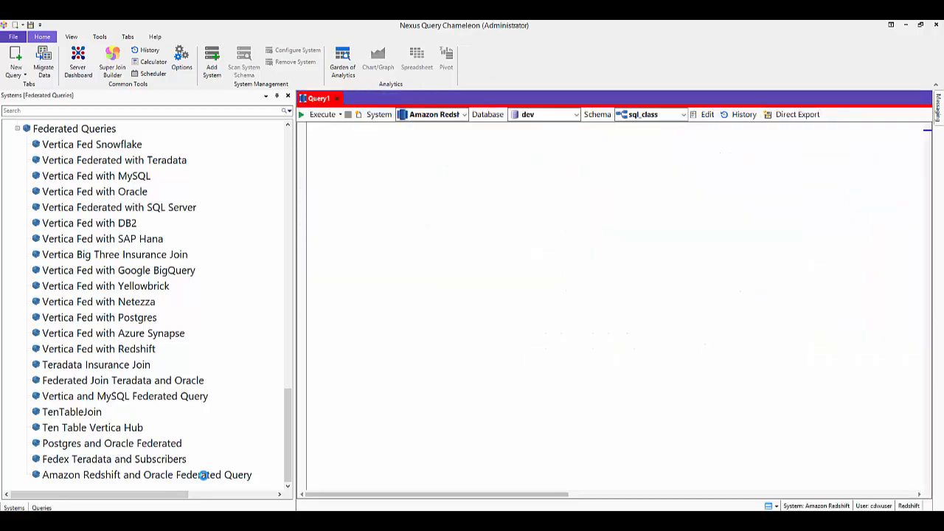
- Run the favorite "Amazon Redshift and Oracle Federated Query" and narrow the systems tree to give the query and results more room
right_click(209, 477)
left_click(226, 483)
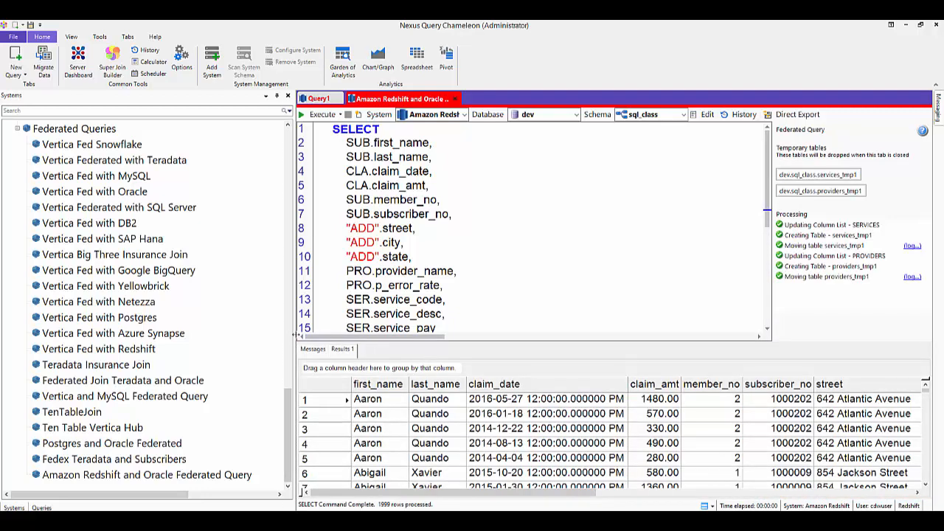
left_click_drag(295, 337, 112, 336)
scroll(34, 162, "up", 12)
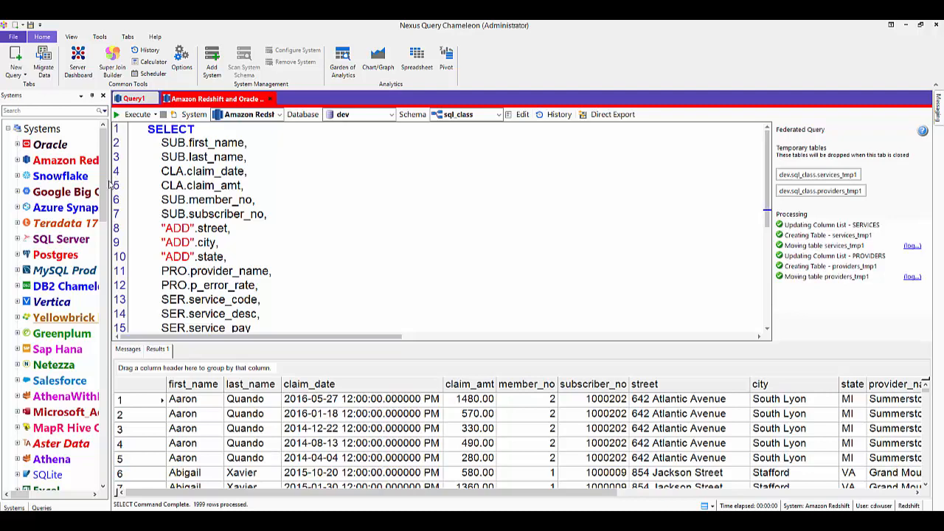
left_click_drag(109, 185, 183, 185)
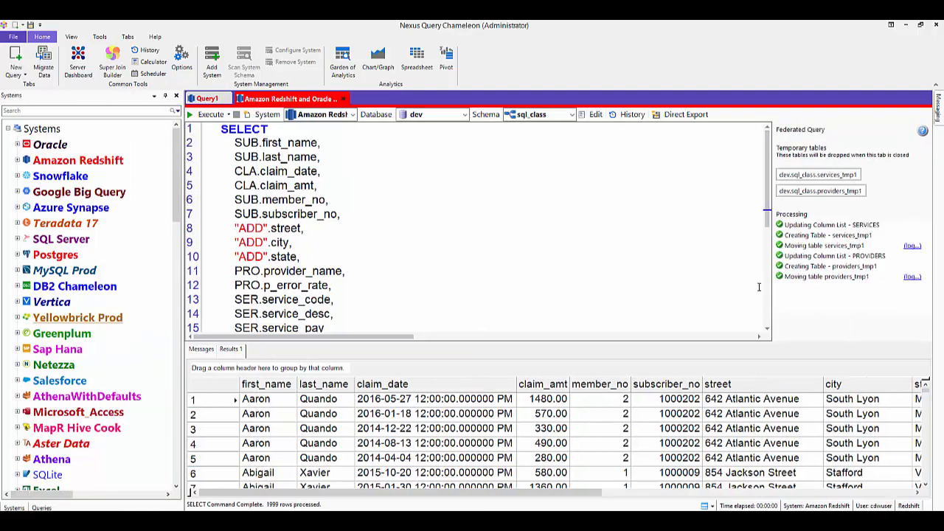